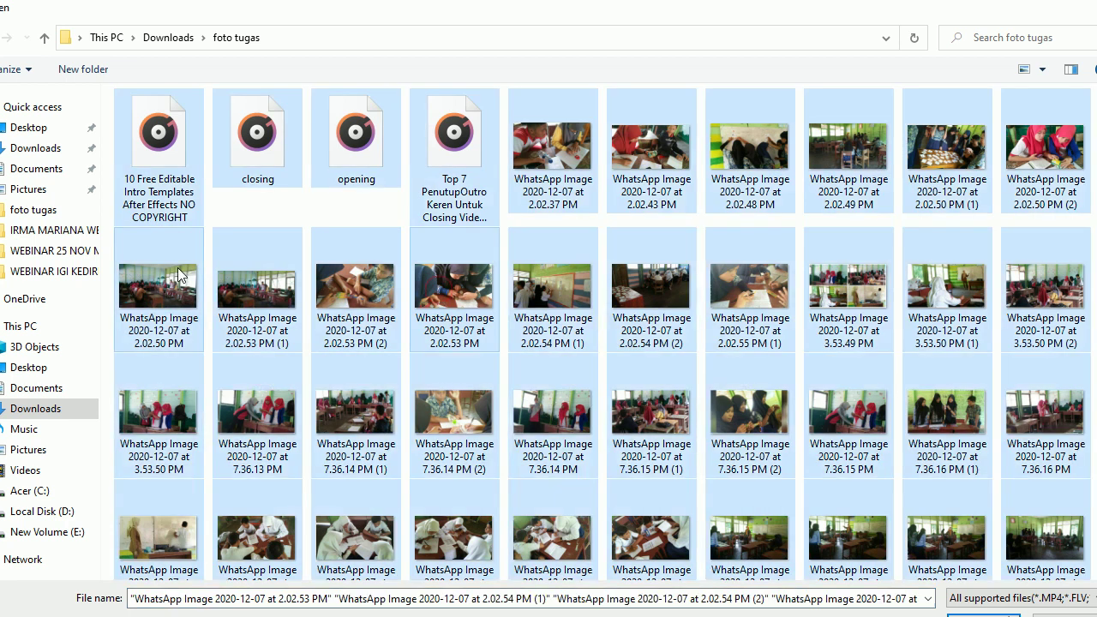
# Import only the WhatsApp photos from foto tugas, excluding the four other media files, and place them all on video track 1.
pyautogui.keyDown('ctrl'); pyautogui.click(143, 144); pyautogui.keyUp('ctrl')
pyautogui.keyDown('ctrl'); pyautogui.click(262, 161); pyautogui.keyUp('ctrl')
pyautogui.keyDown('ctrl'); pyautogui.click(363, 163); pyautogui.keyUp('ctrl')
pyautogui.keyDown('ctrl'); pyautogui.click(452, 160); pyautogui.keyUp('ctrl')
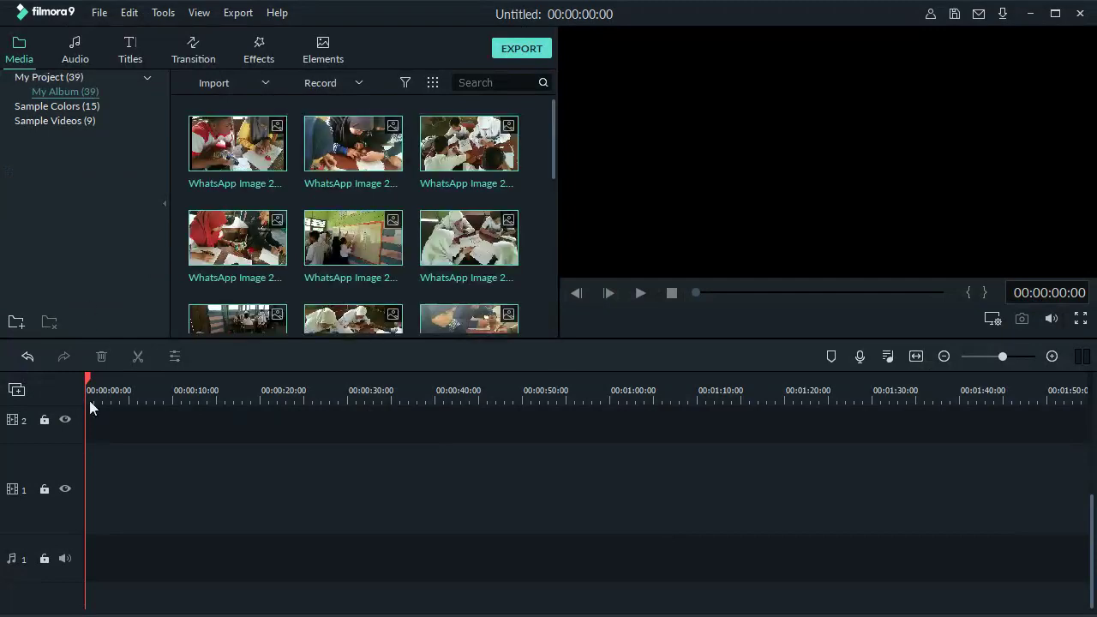
pyautogui.moveTo(208, 257); pyautogui.dragTo(54, 499)
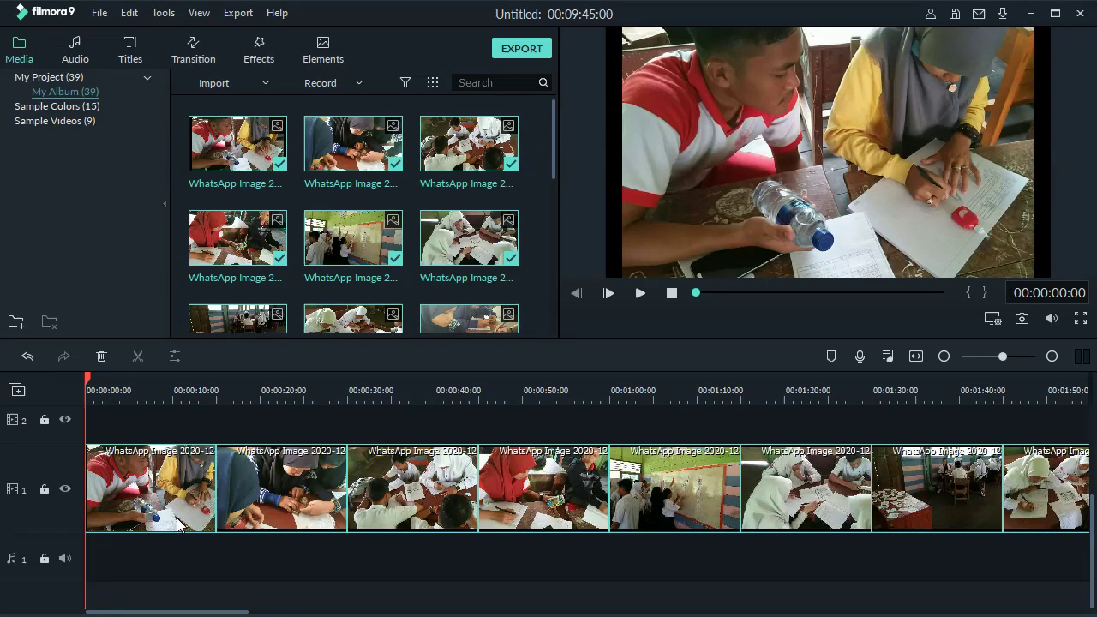
pyautogui.scroll(1, 143, 534)
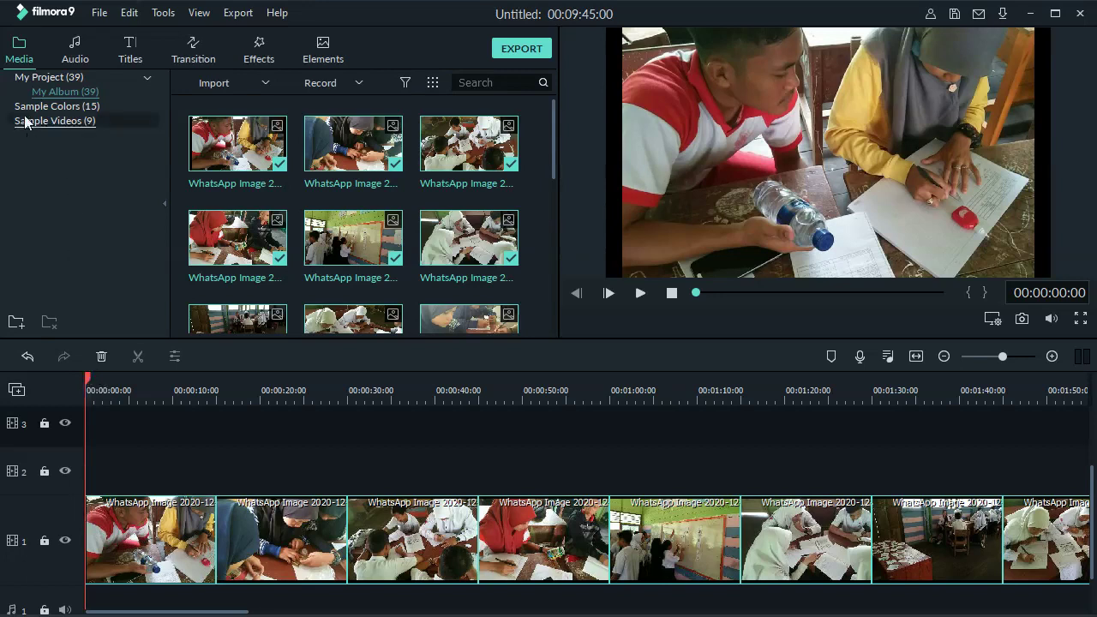
# Place the Opener 5 title at the very start of video track 1, over the beginning of the first photo.
pyautogui.click(135, 66)
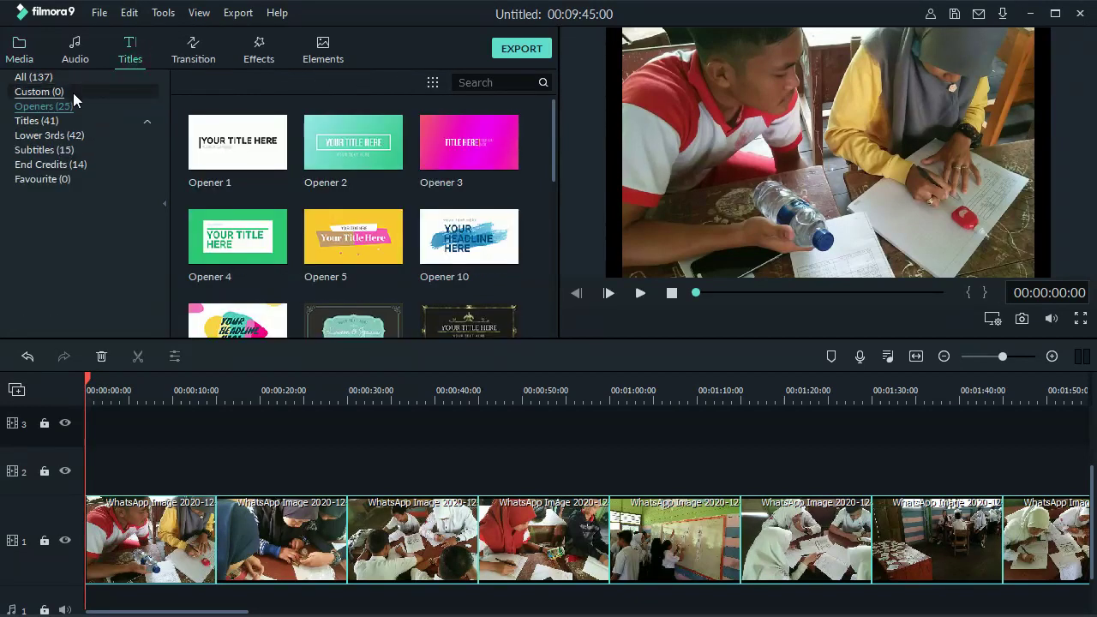
pyautogui.moveTo(350, 244)
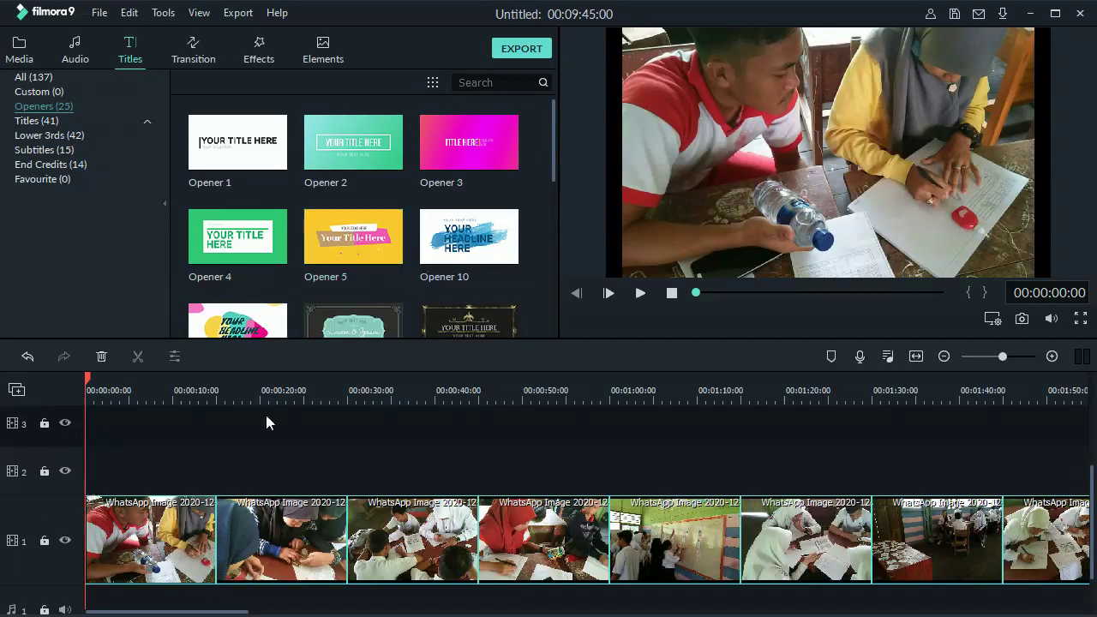
pyautogui.moveTo(380, 257); pyautogui.dragTo(82, 538)
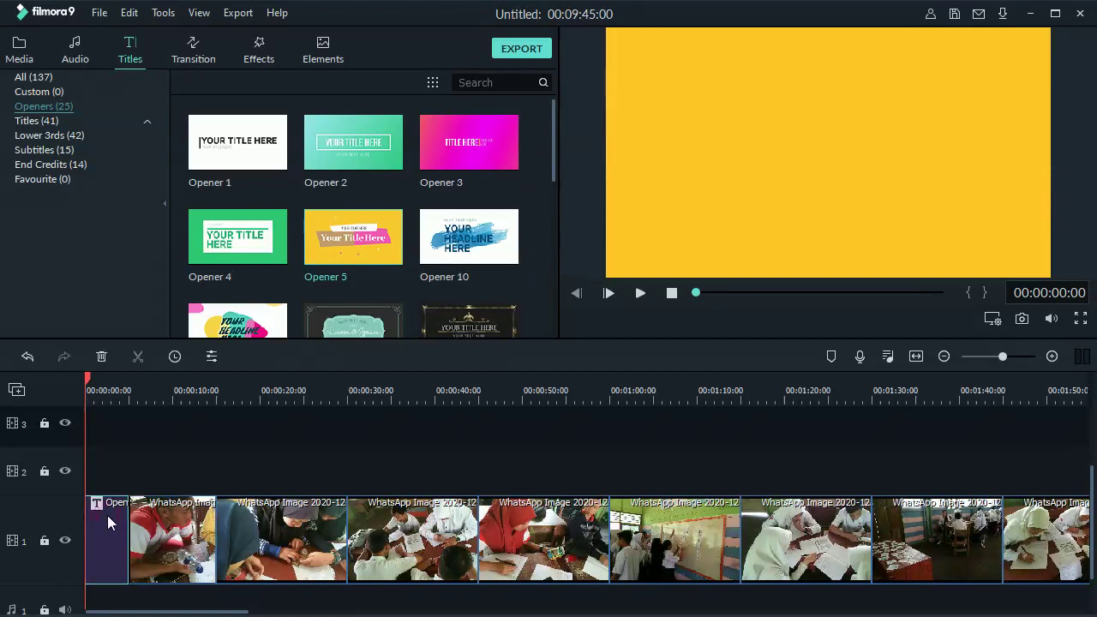
# Open the opening title's advanced text editor and replace the small upper text with "kegiatan pbm".
pyautogui.doubleClick(107, 515)
pyautogui.click(398, 315)
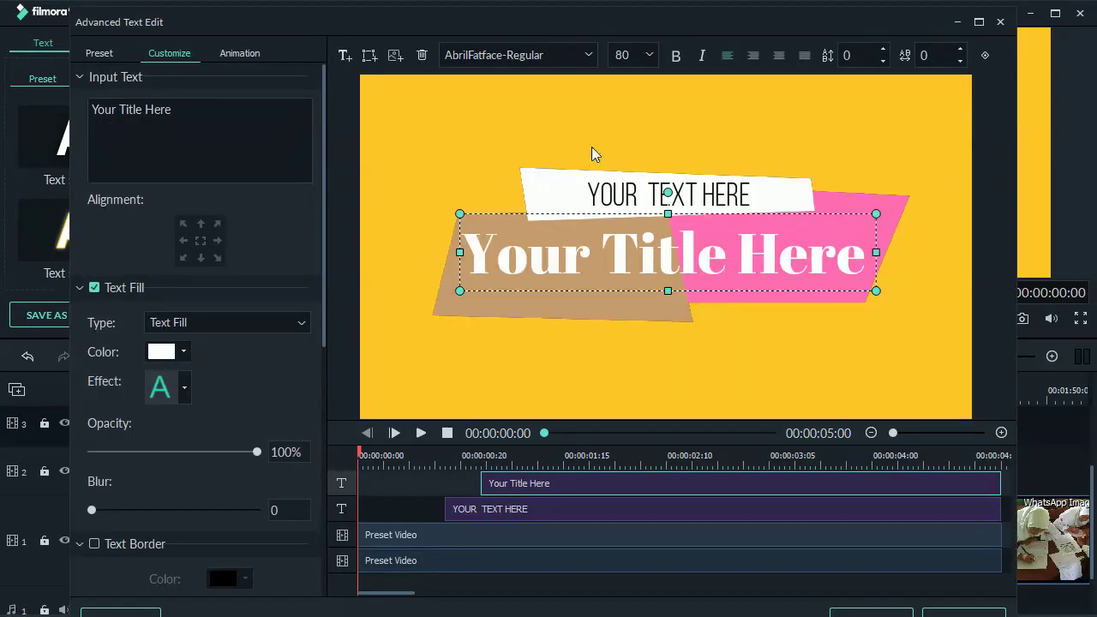
pyautogui.click(594, 195)
pyautogui.doubleClick(594, 195)
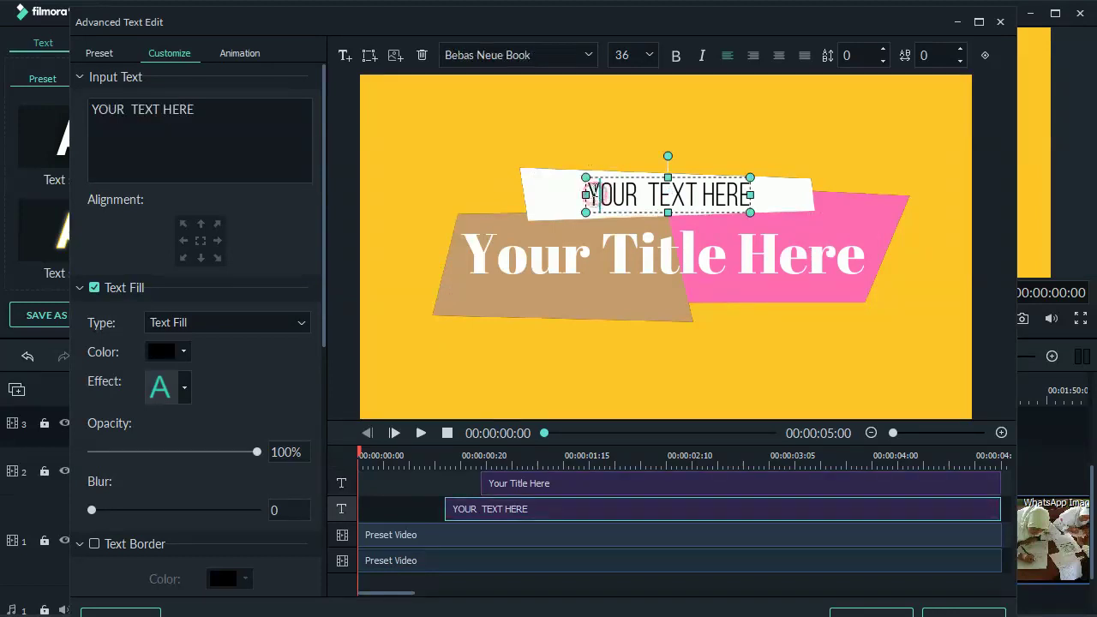
pyautogui.moveTo(590, 195); pyautogui.dragTo(611, 195)
pyautogui.moveTo(757, 180); pyautogui.dragTo(813, 197)
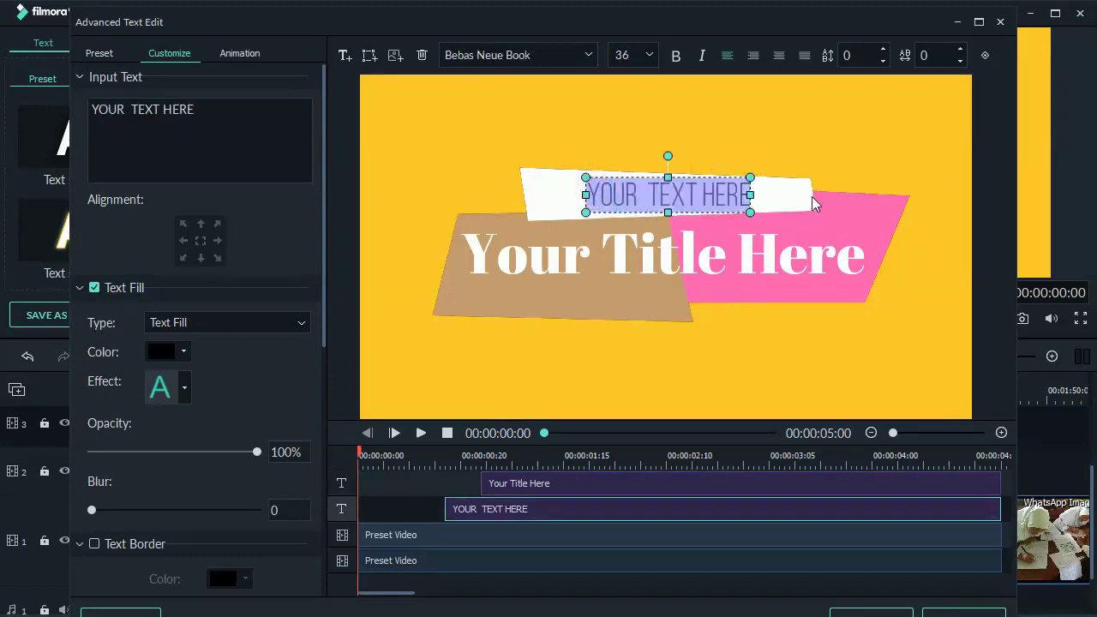
pyautogui.write('kegiata')
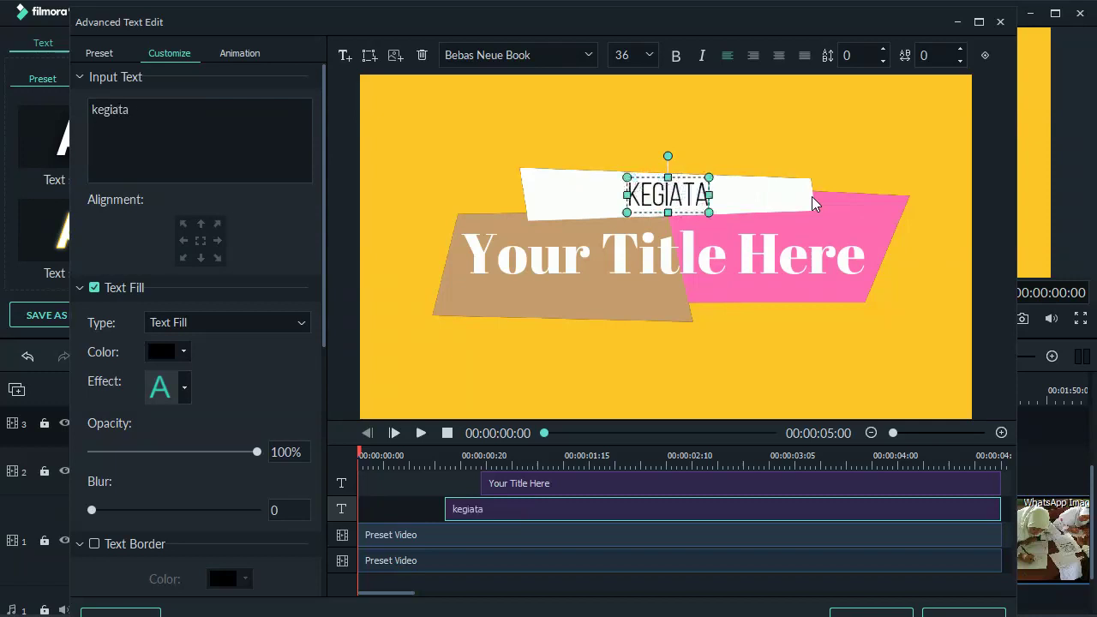
pyautogui.write('n pbm')
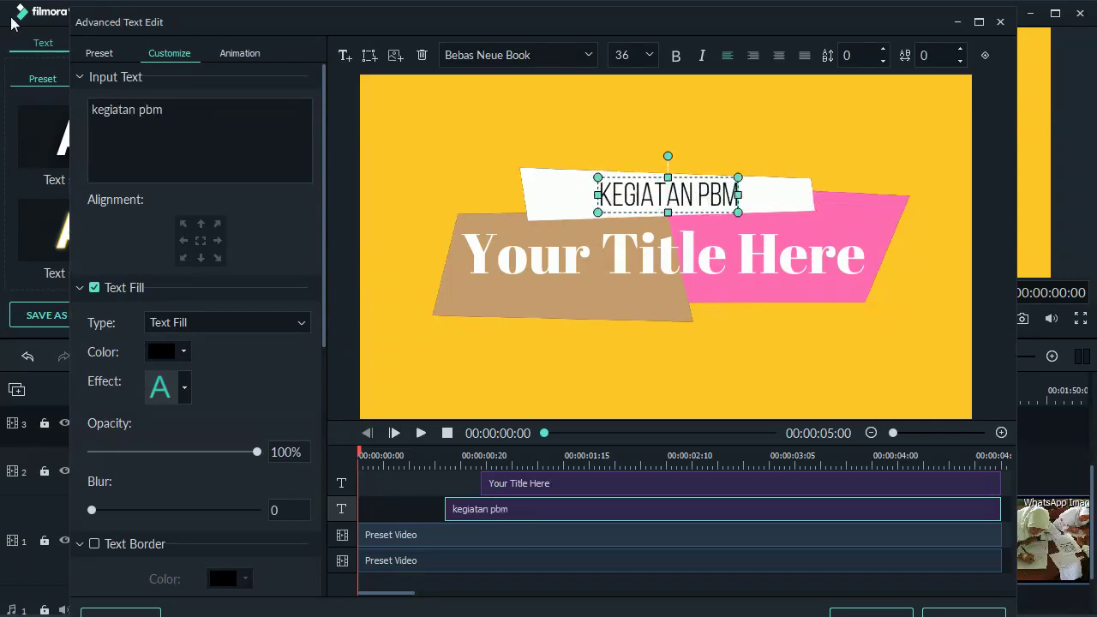
# Replace the opening title's main text with "Sebelum Pandemi" and "Covid-19" on two lines.
pyautogui.click(503, 262)
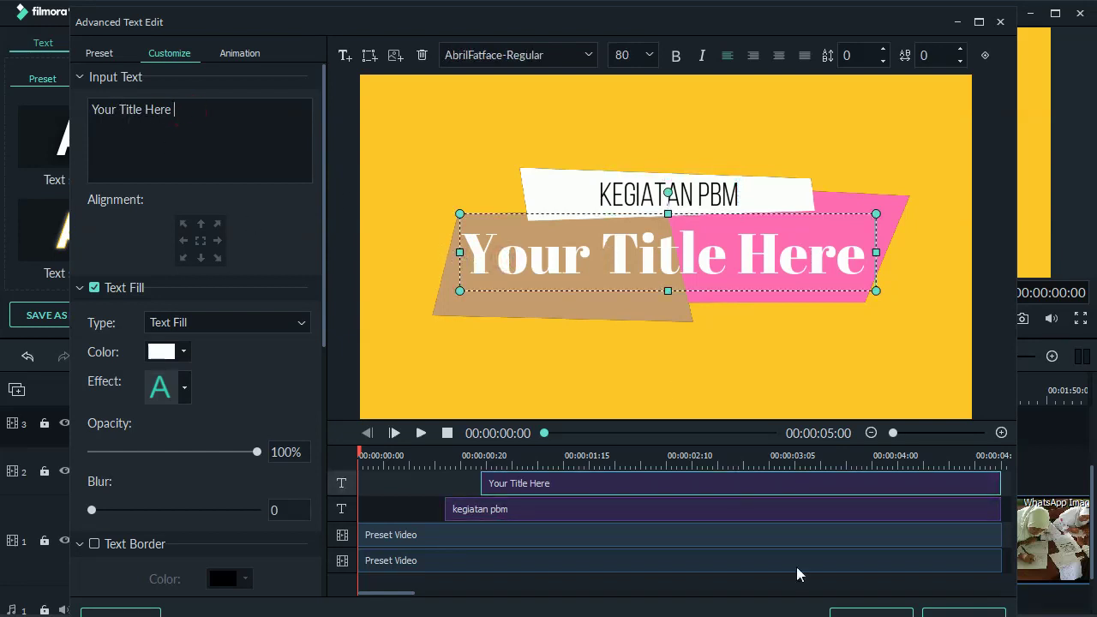
pyautogui.write('S')
pyautogui.moveTo(195, 114); pyautogui.dragTo(37, 119)
pyautogui.write('Sebelum')
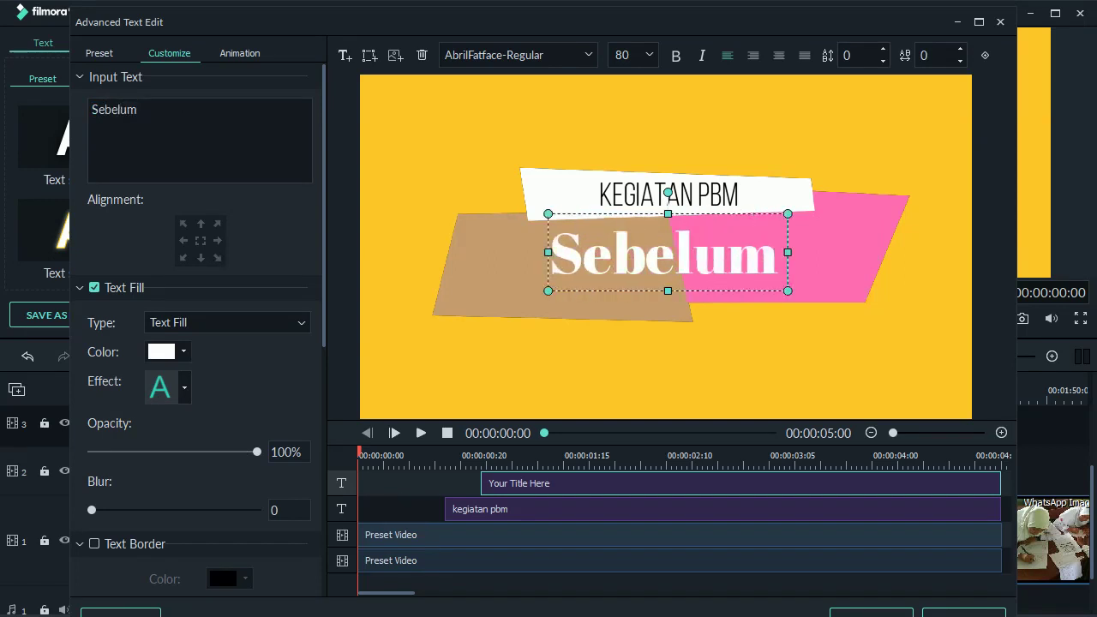
pyautogui.write(' Pandemi ')
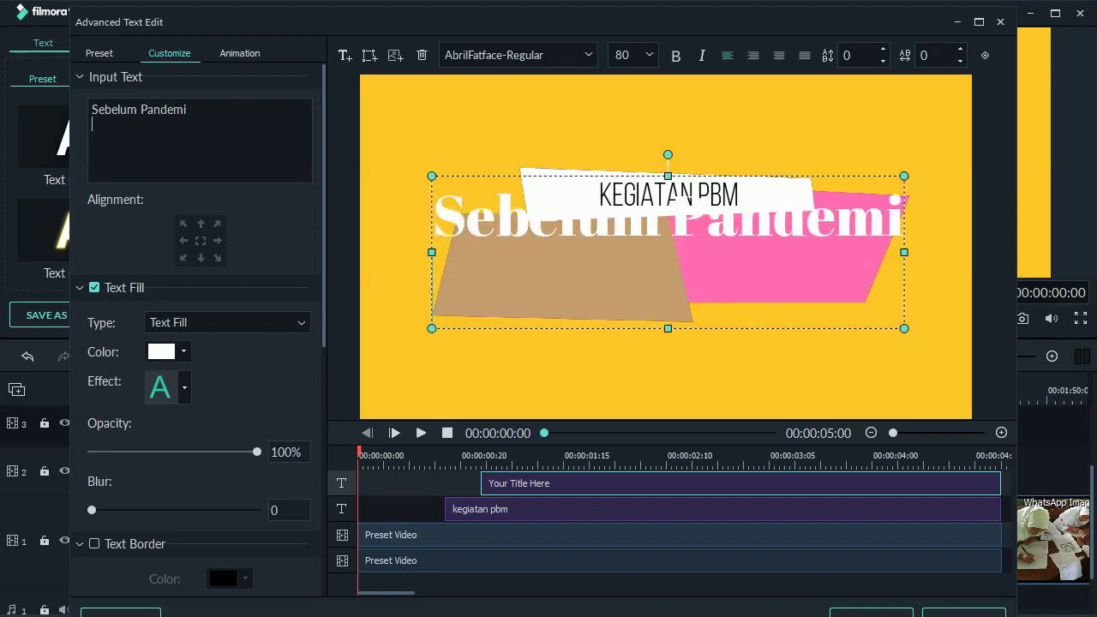
pyautogui.write('Covid')
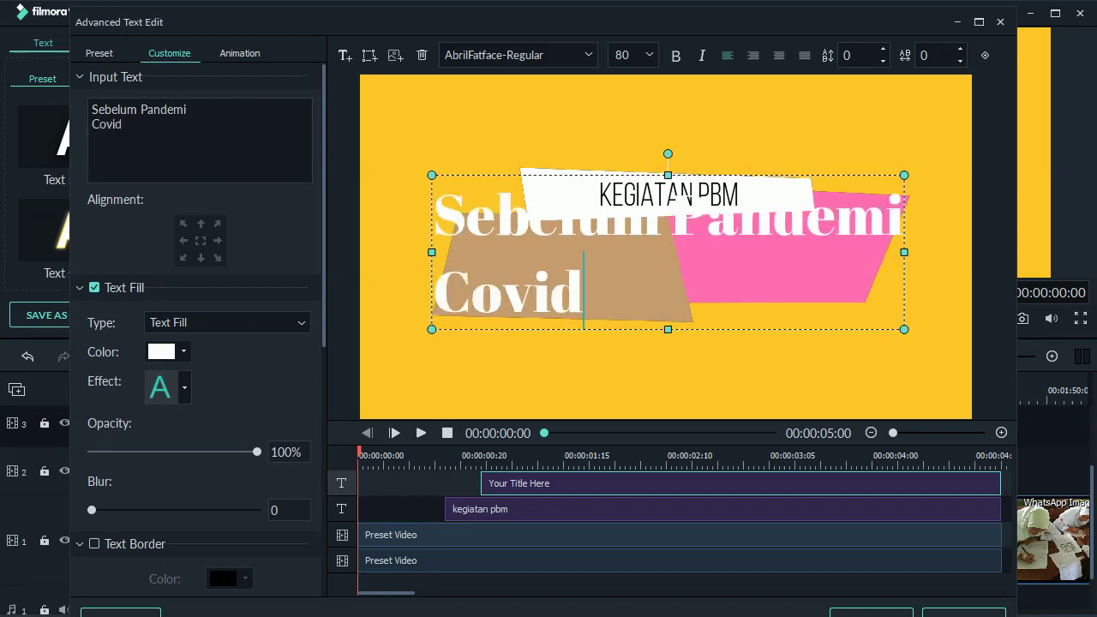
pyautogui.write('-19')
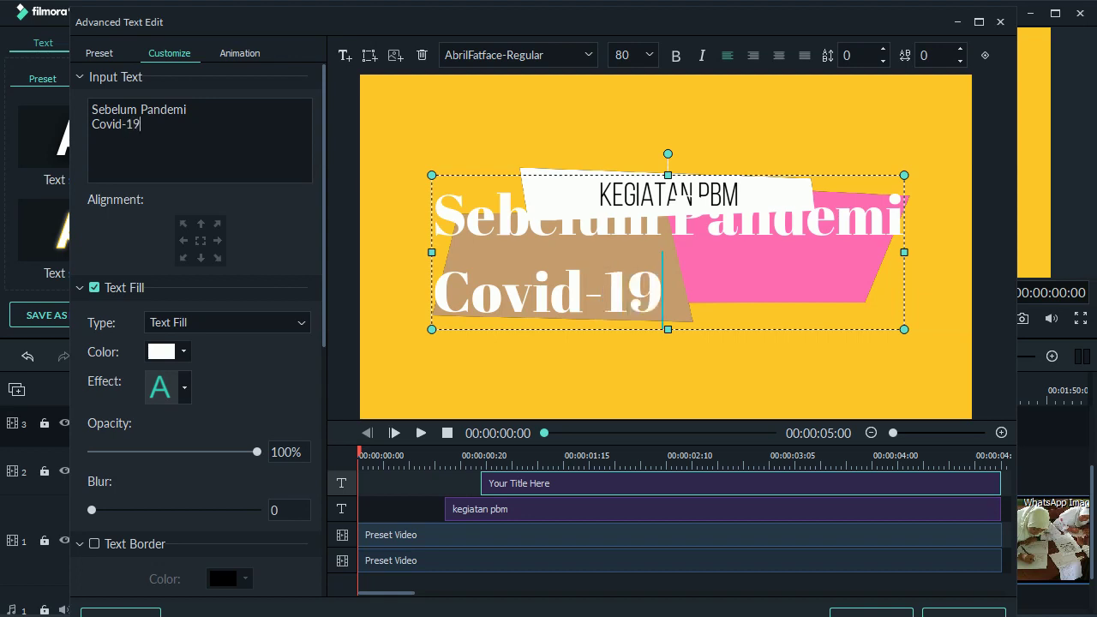
# Shrink the two-line main title, centre-align its lines and move it over the brown and pink shapes beneath the small text.
pyautogui.moveTo(431, 175); pyautogui.dragTo(680, 246)
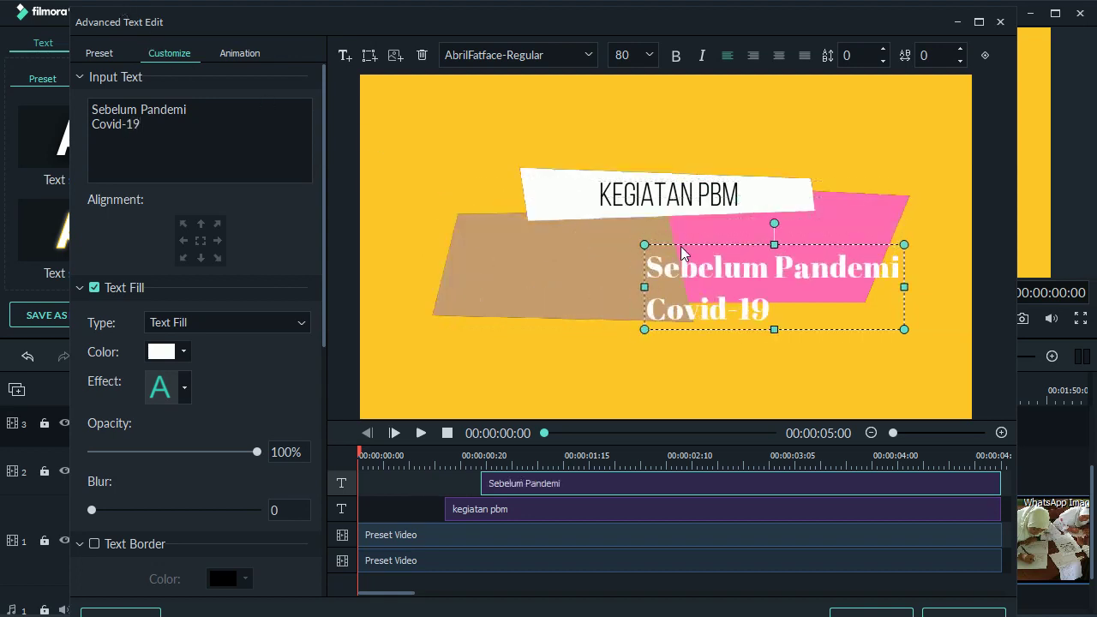
pyautogui.click(781, 54)
pyautogui.moveTo(774, 247); pyautogui.dragTo(656, 225)
# Scale the "kegiatan pbm" text down slightly, align the main title centrally beneath it and apply the title edits.
pyautogui.click(661, 194)
pyautogui.moveTo(729, 175); pyautogui.dragTo(732, 180)
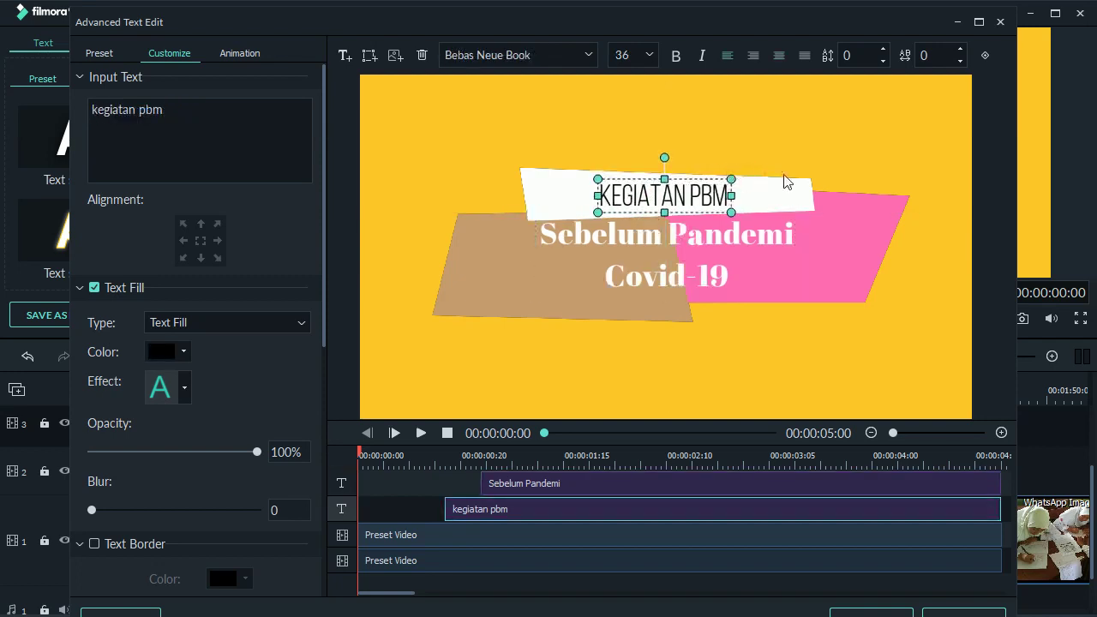
pyautogui.click(786, 181)
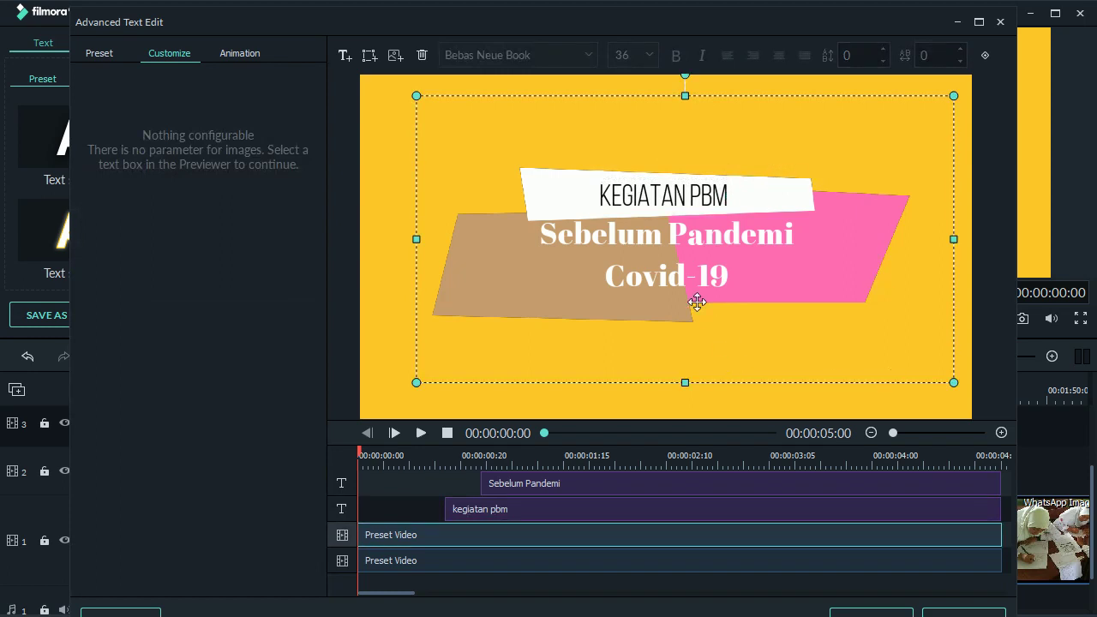
pyautogui.click(681, 276)
pyautogui.moveTo(680, 292); pyautogui.dragTo(678, 283)
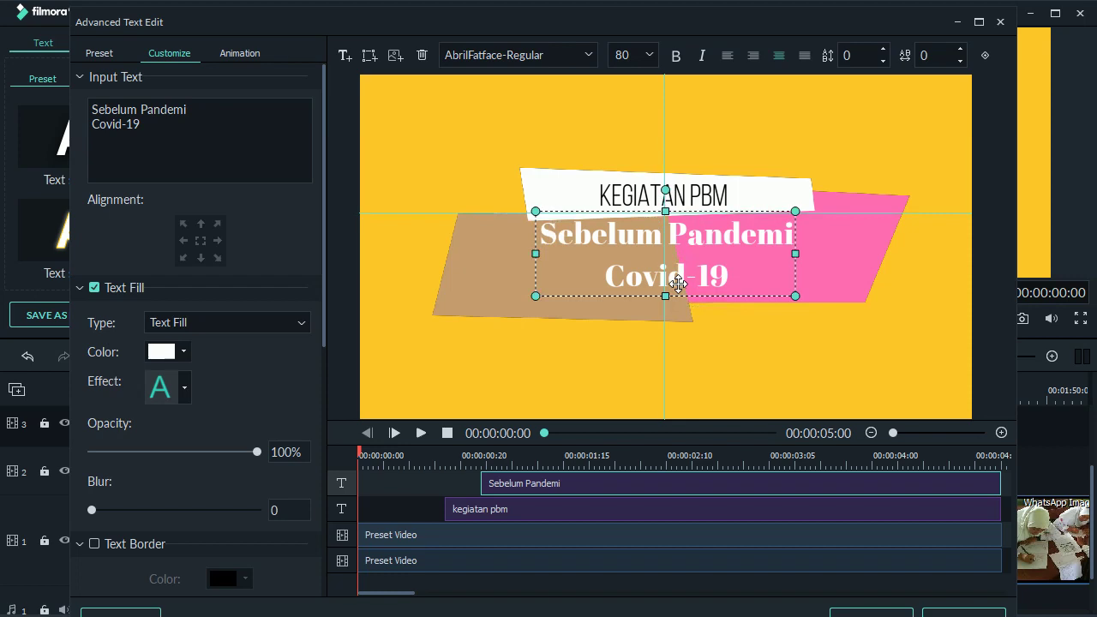
pyautogui.click(860, 612)
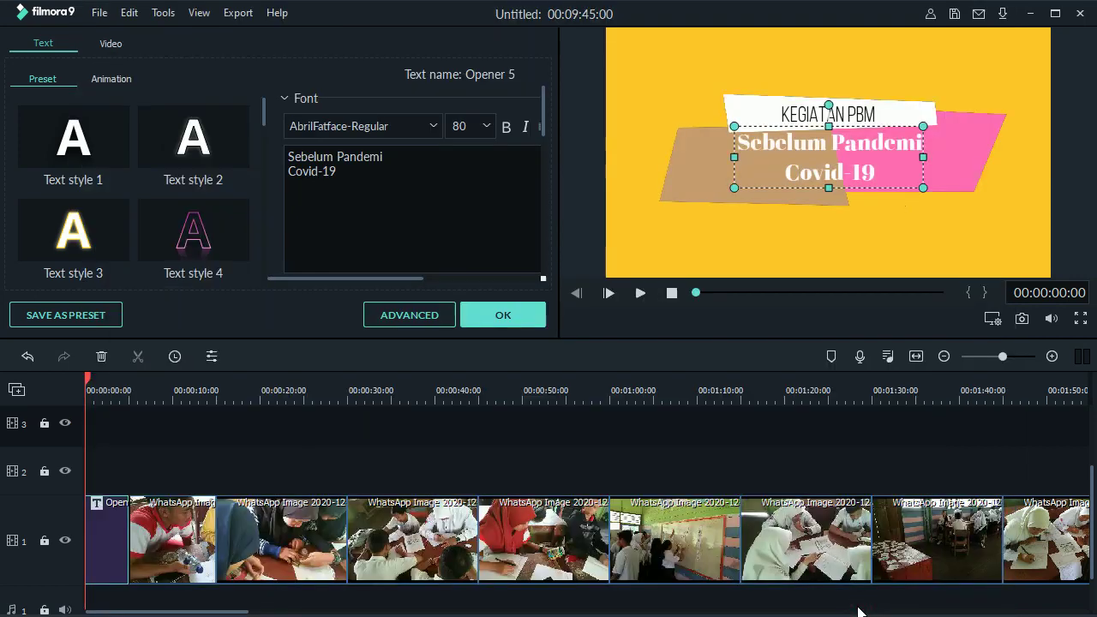
# Place the playhead just past the last photo at 00:09:45:12 and close the opening title's text settings.
pyautogui.click(944, 356)
pyautogui.click(944, 356)
pyautogui.click(944, 356)
pyautogui.click(944, 356)
pyautogui.click(944, 357)
pyautogui.click(943, 356)
pyautogui.click(944, 357)
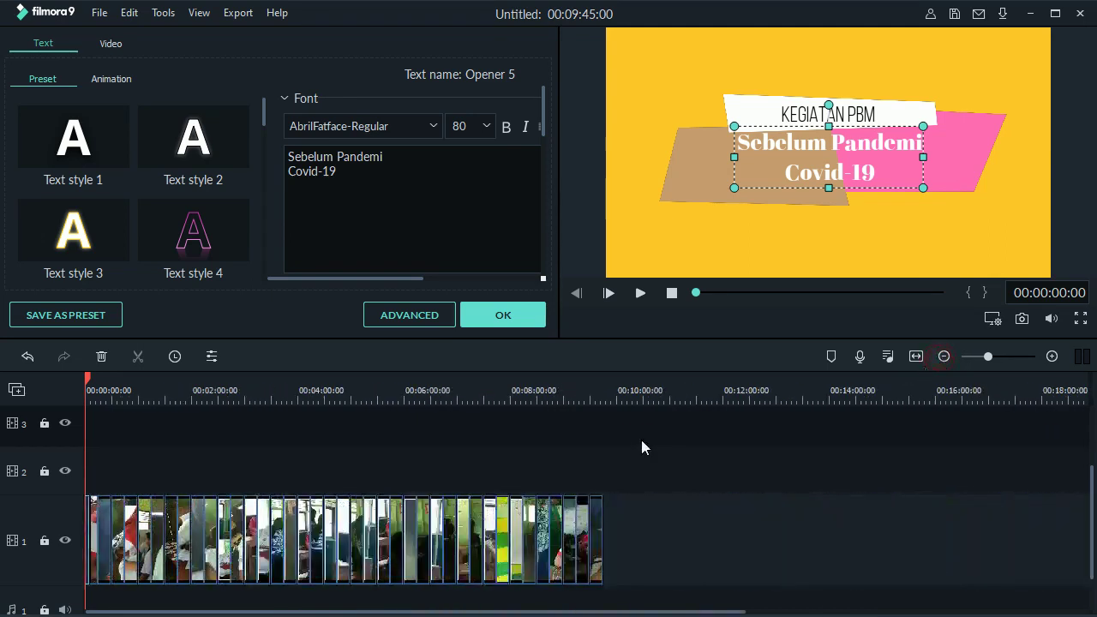
pyautogui.click(600, 398)
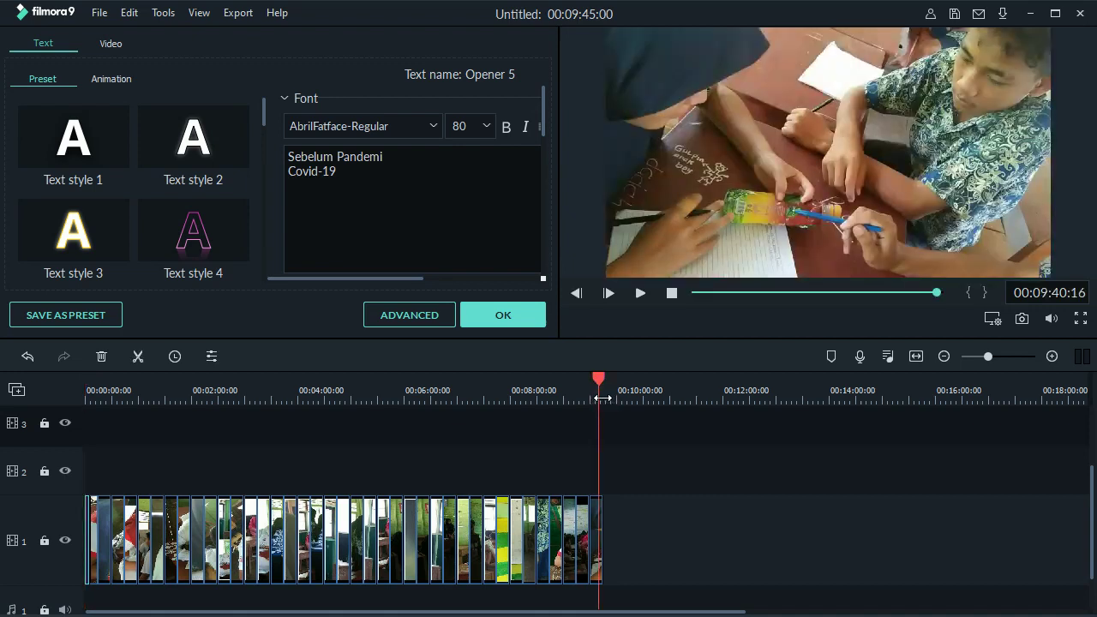
pyautogui.click(604, 390)
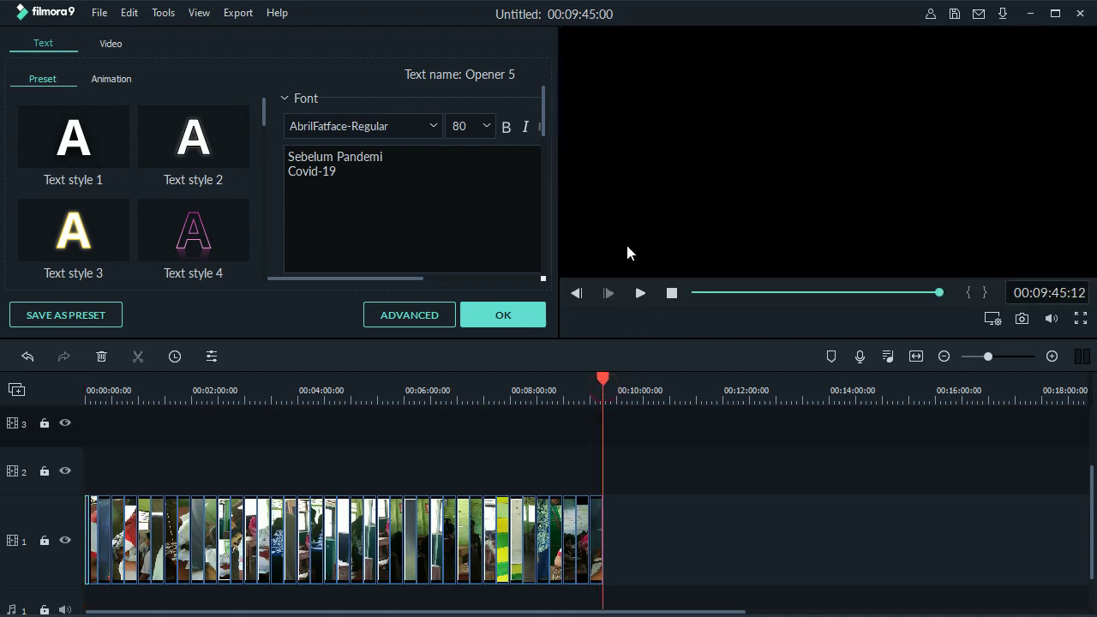
pyautogui.click(495, 317)
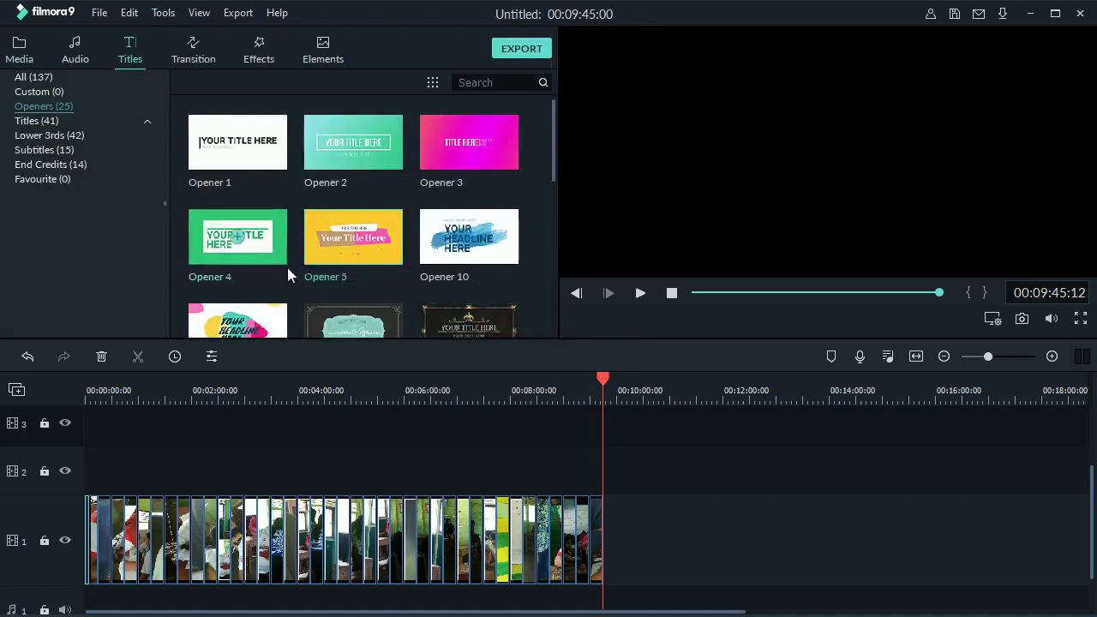
# Add the Opener 3 title at the end of video track 1, after the last photo.
pyautogui.scroll(-4, 423, 261)
pyautogui.scroll(4, 422, 260)
pyautogui.moveTo(446, 146); pyautogui.dragTo(606, 531)
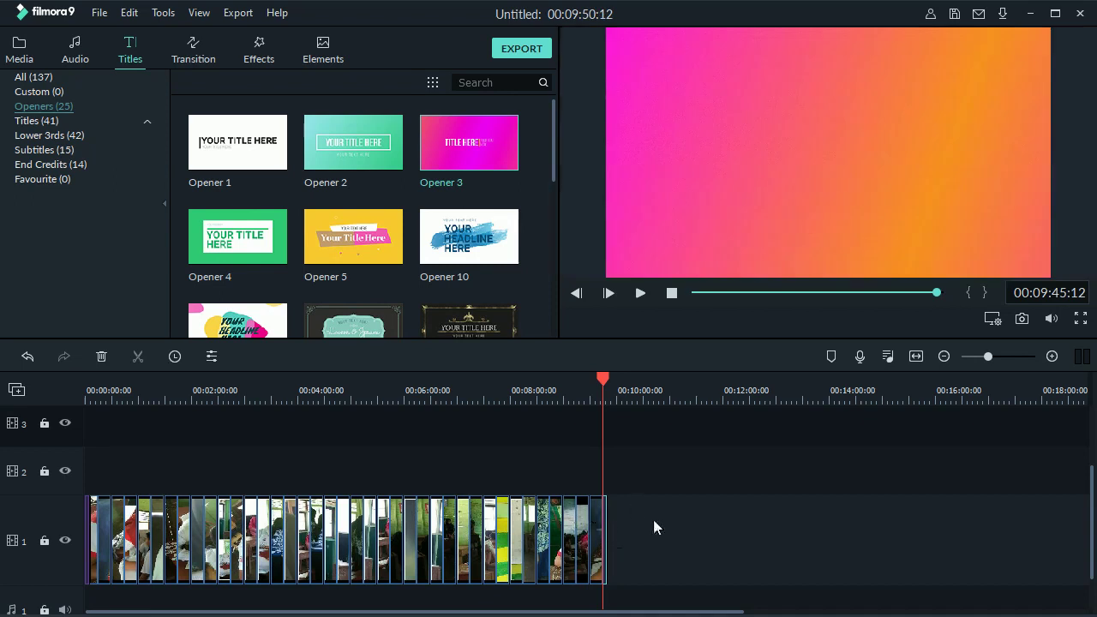
pyautogui.click(604, 506)
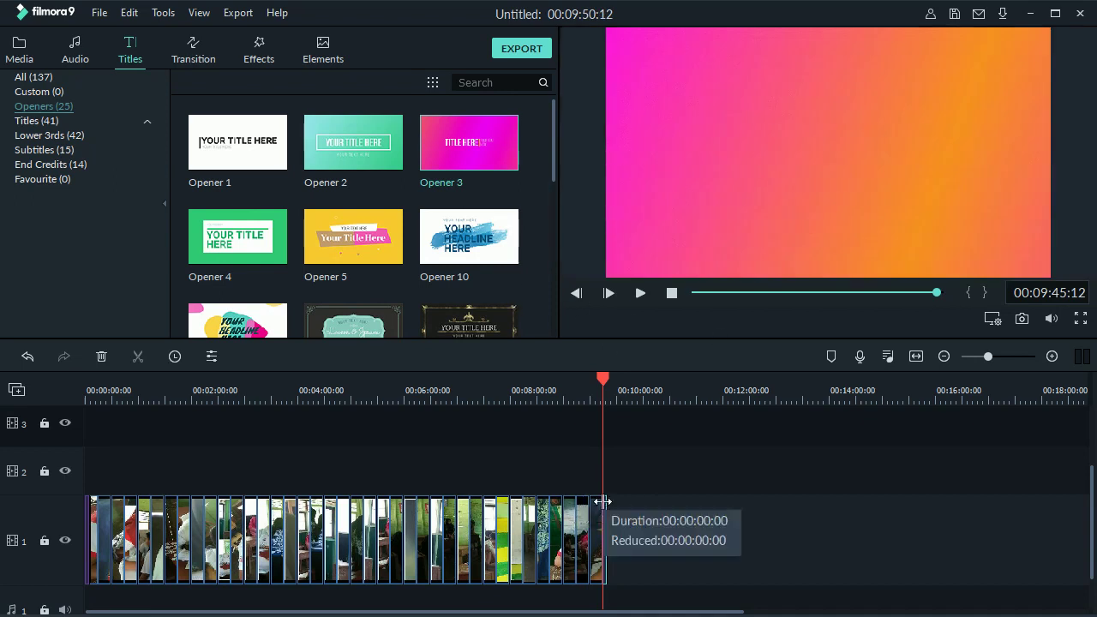
pyautogui.scroll(1, 618, 543)
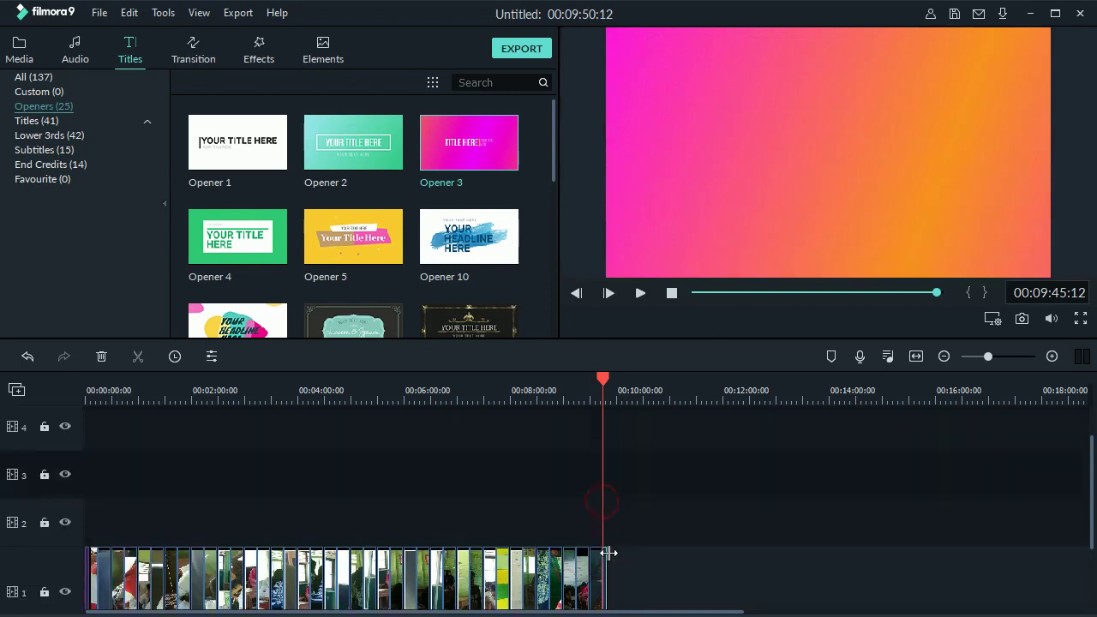
pyautogui.click(1008, 358)
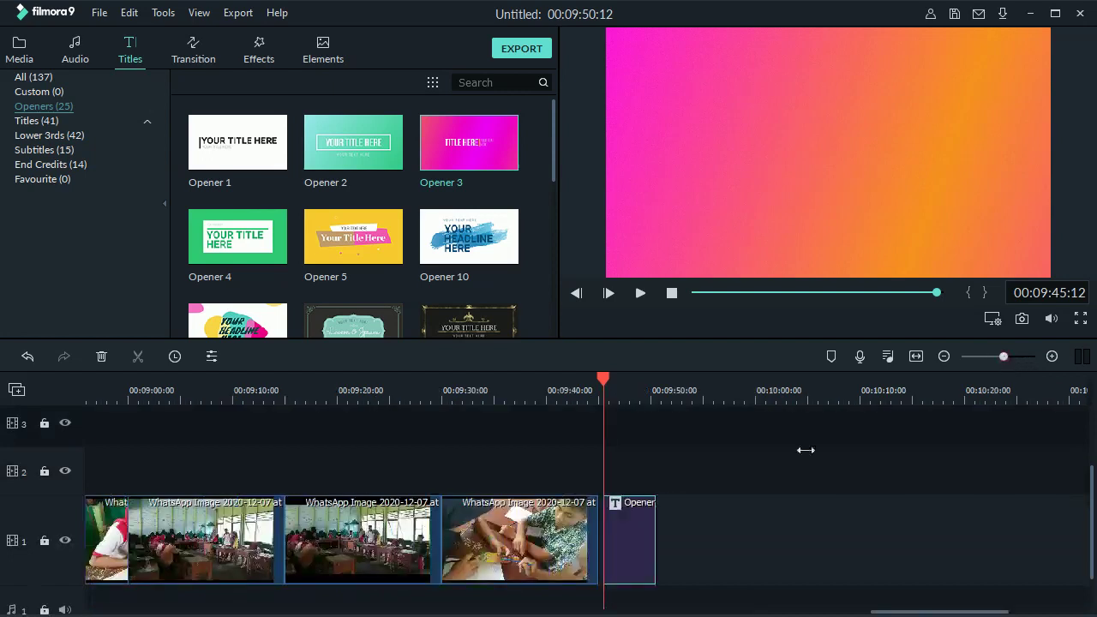
# Replace the closing title's main text with "terima kasih" in the advanced text editor and shift it clear of the small text.
pyautogui.doubleClick(621, 537)
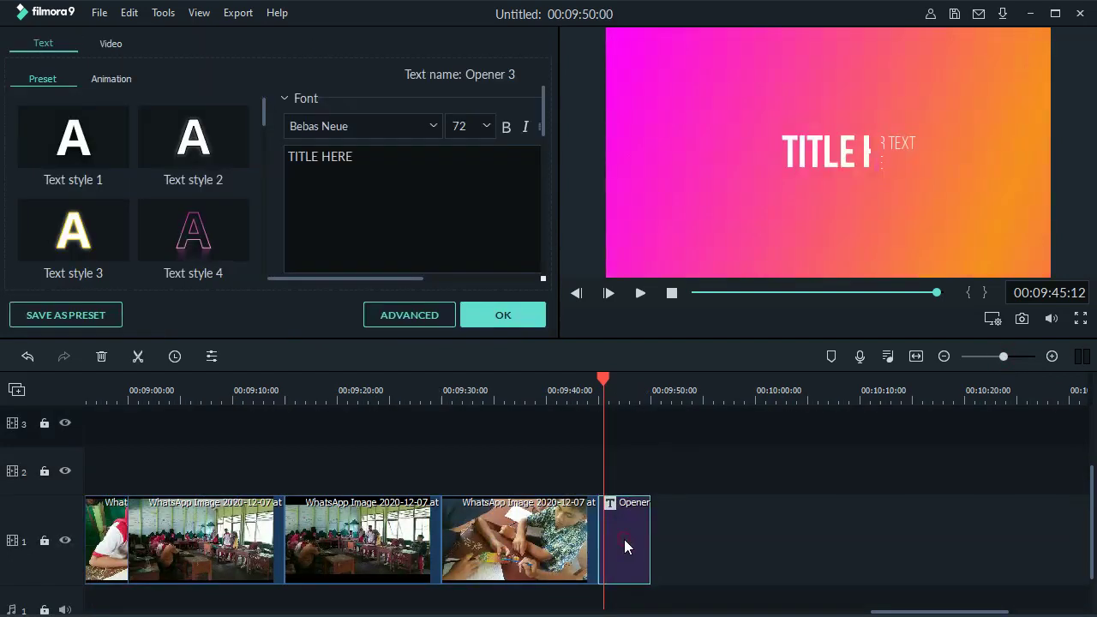
pyautogui.click(444, 314)
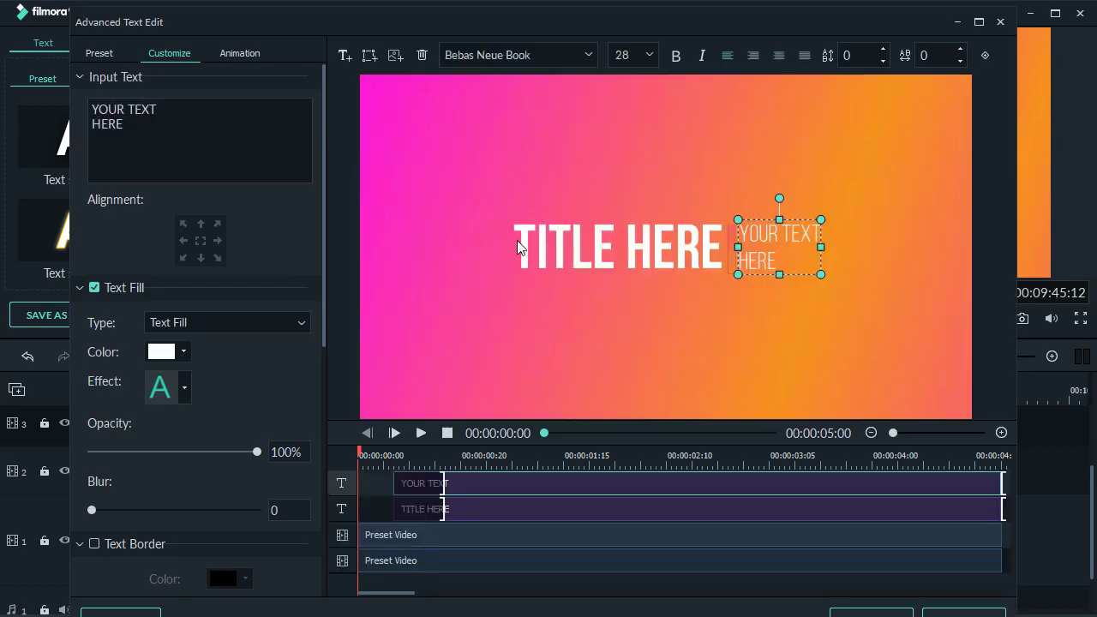
pyautogui.click(518, 245)
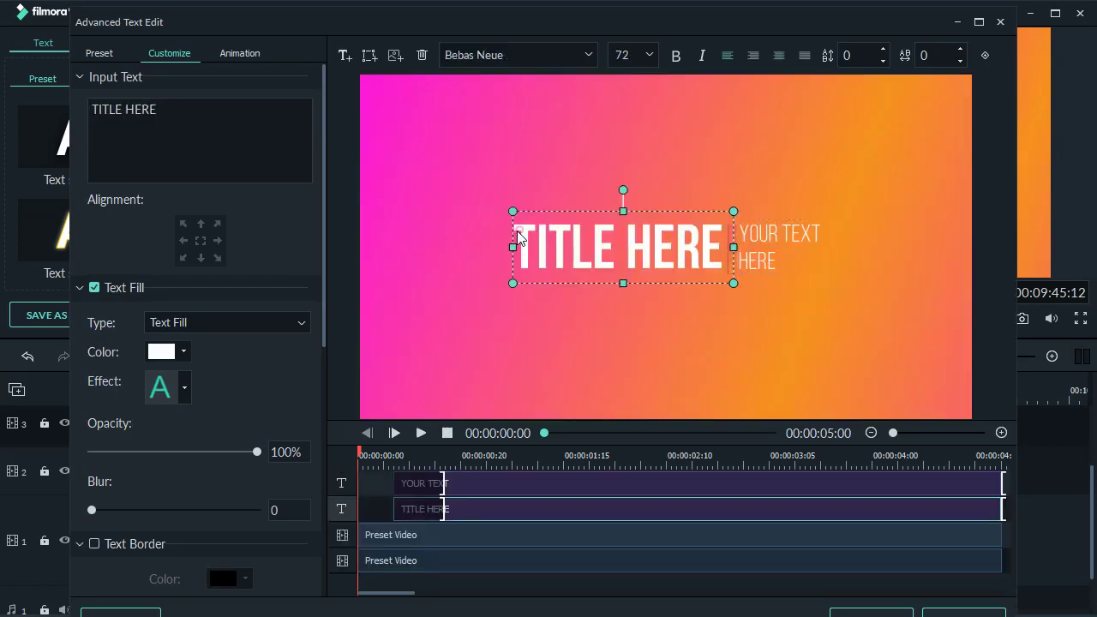
pyautogui.click(181, 121)
pyautogui.keyDown('shift'); pyautogui.click(86, 109); pyautogui.keyUp('shift')
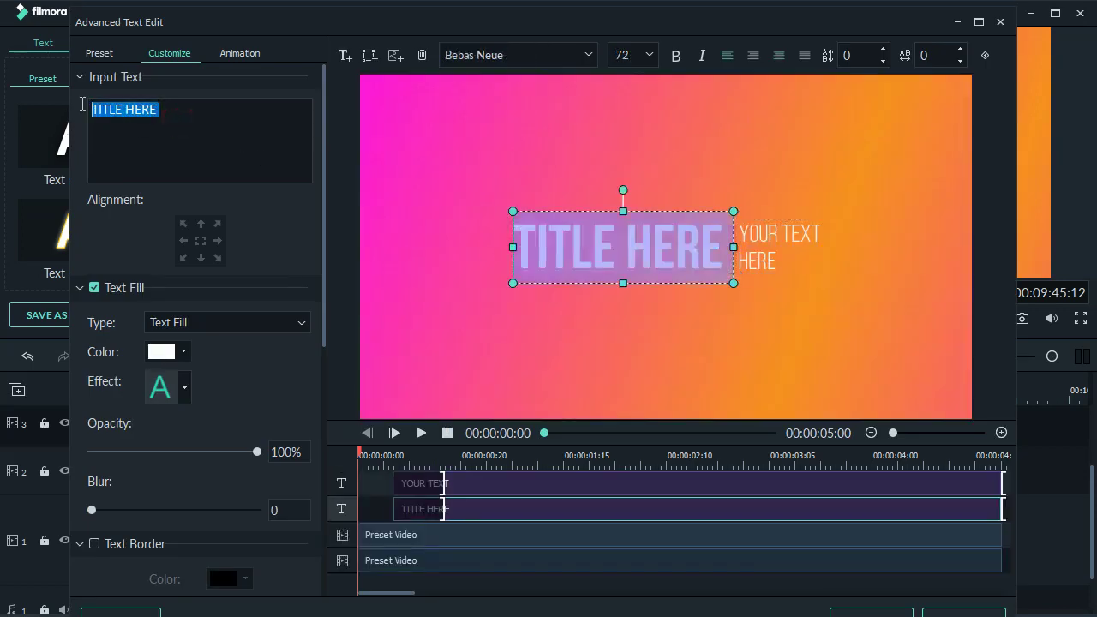
pyautogui.write('terima ')
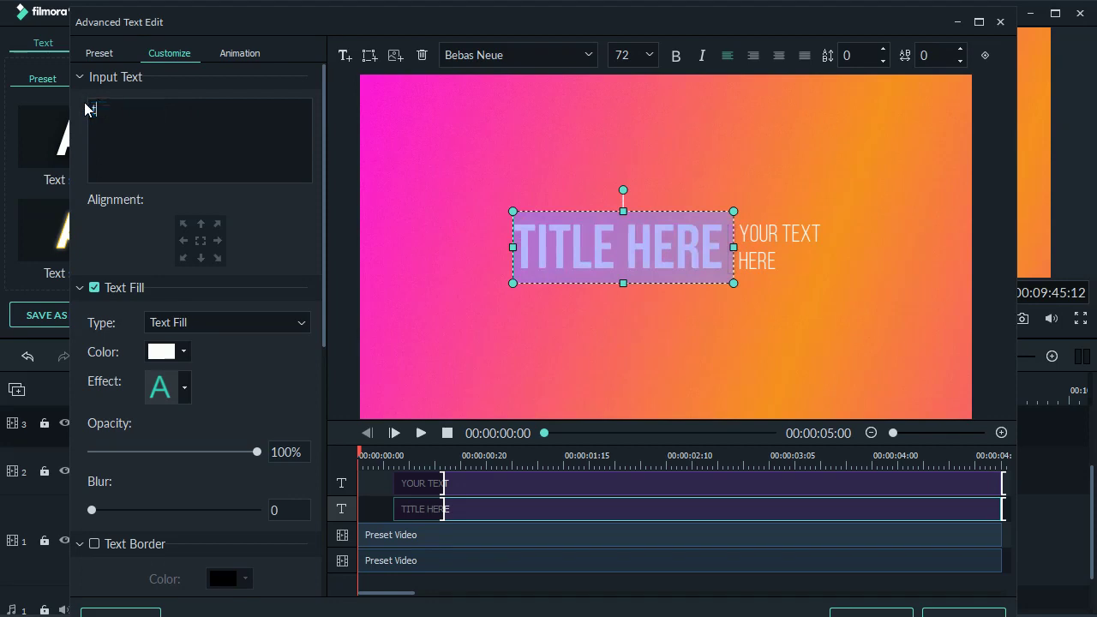
pyautogui.write('kasig')
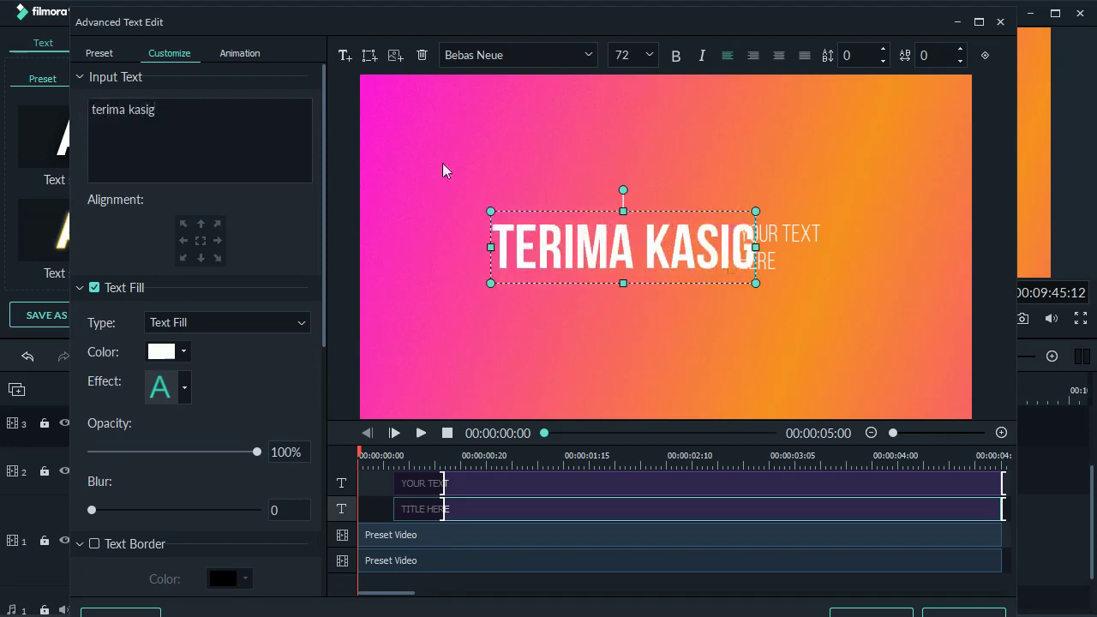
pyautogui.press('BackSpace')
pyautogui.write('h')
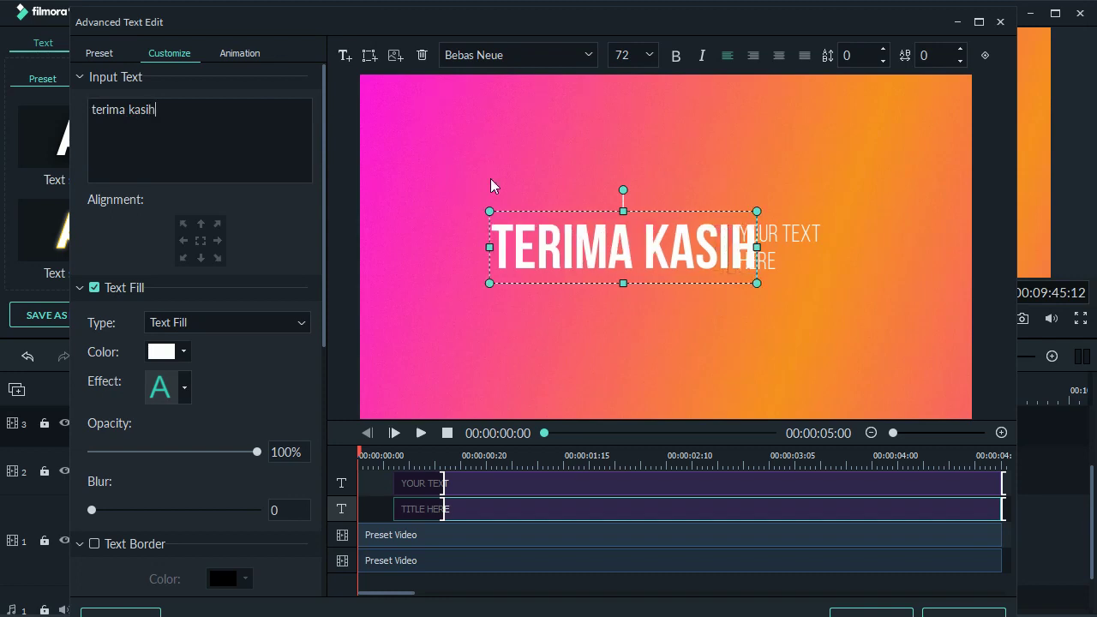
pyautogui.moveTo(483, 241); pyautogui.dragTo(450, 234)
# Replace the closing title's small text with "sudah menonton", split over two lines after "sudah".
pyautogui.click(746, 242)
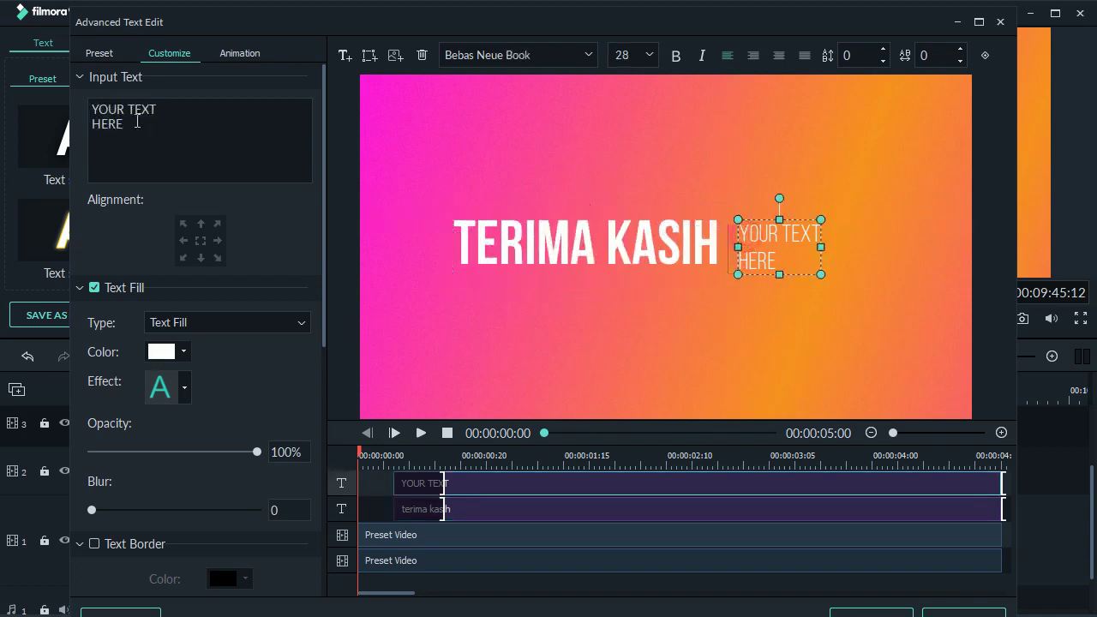
pyautogui.moveTo(94, 109); pyautogui.dragTo(137, 136)
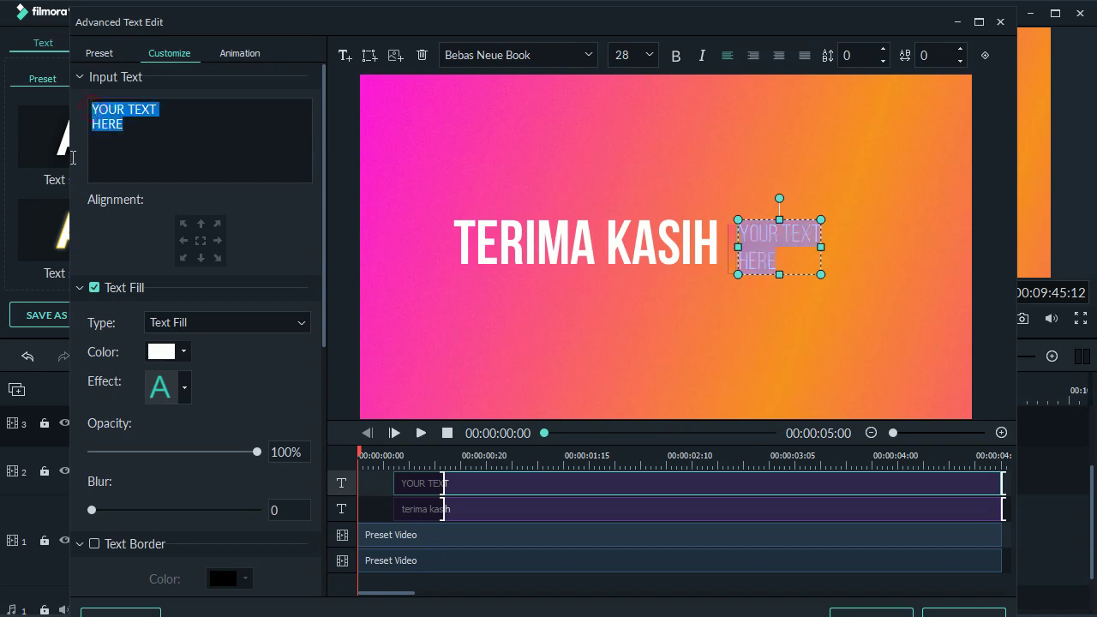
pyautogui.write('sud')
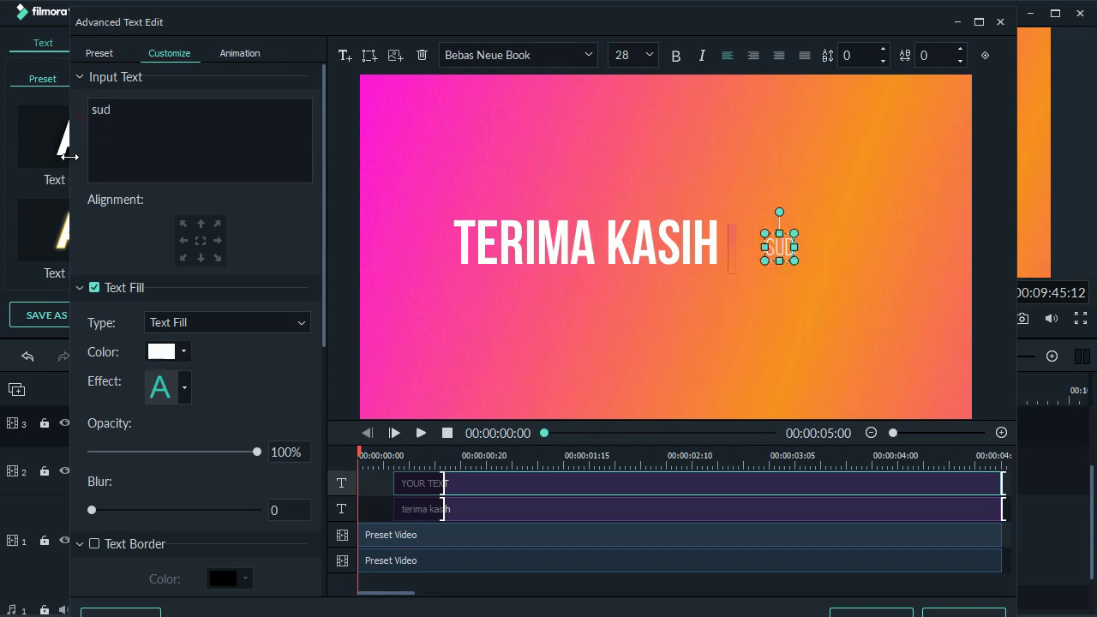
pyautogui.write('ah menonton')
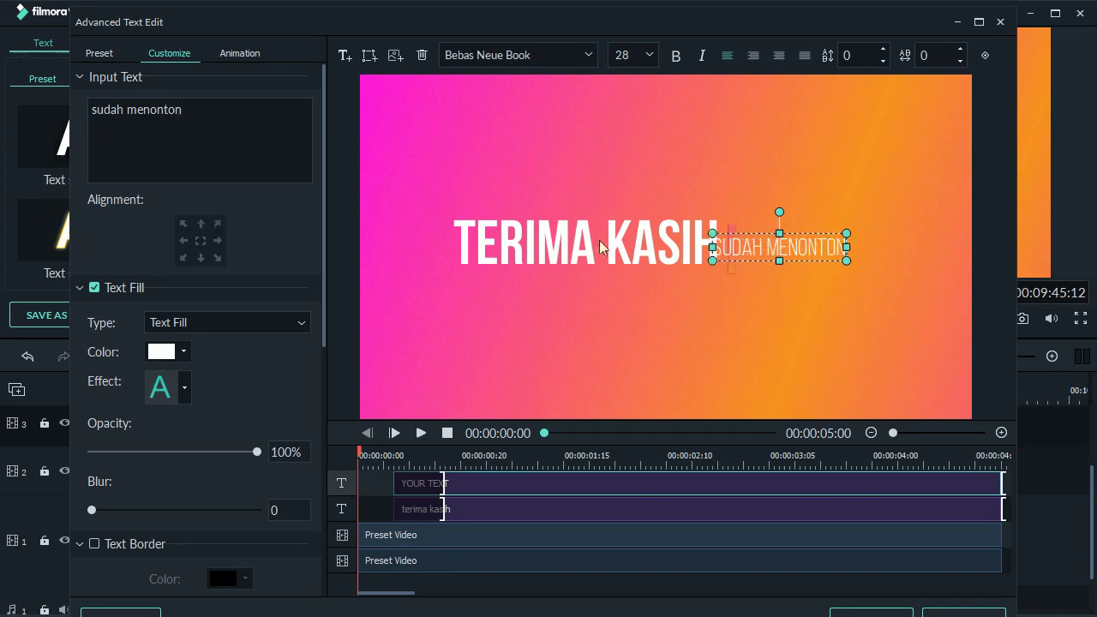
pyautogui.click(767, 247)
pyautogui.press('Return')
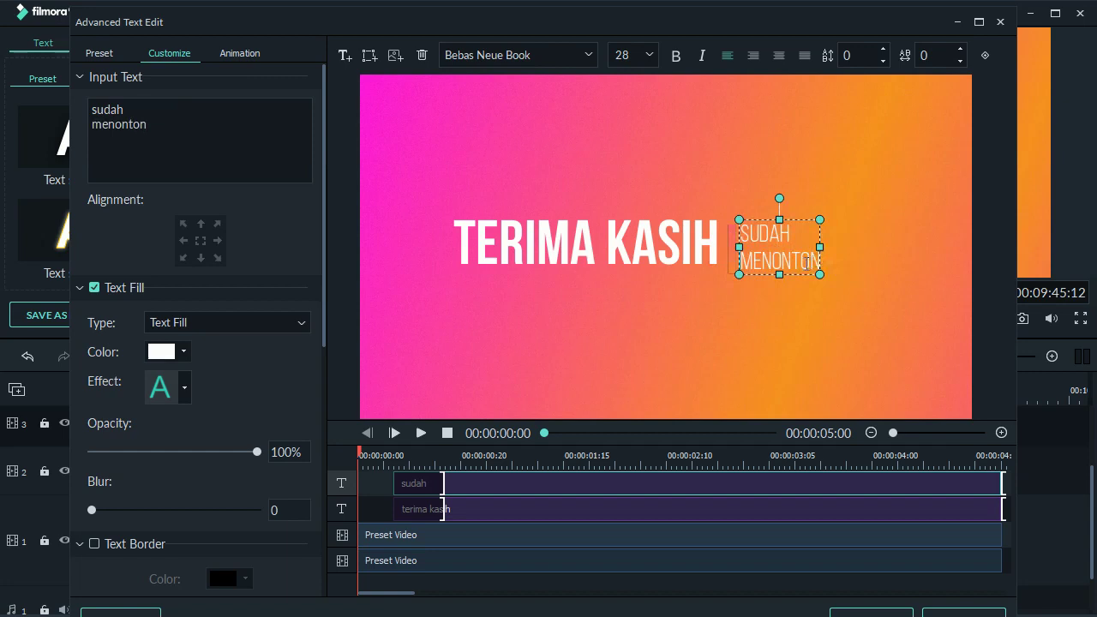
# Align the divider bar and the small two-line text beside the "terima kasih" title and apply the advanced edits.
pyautogui.moveTo(810, 225); pyautogui.dragTo(824, 225)
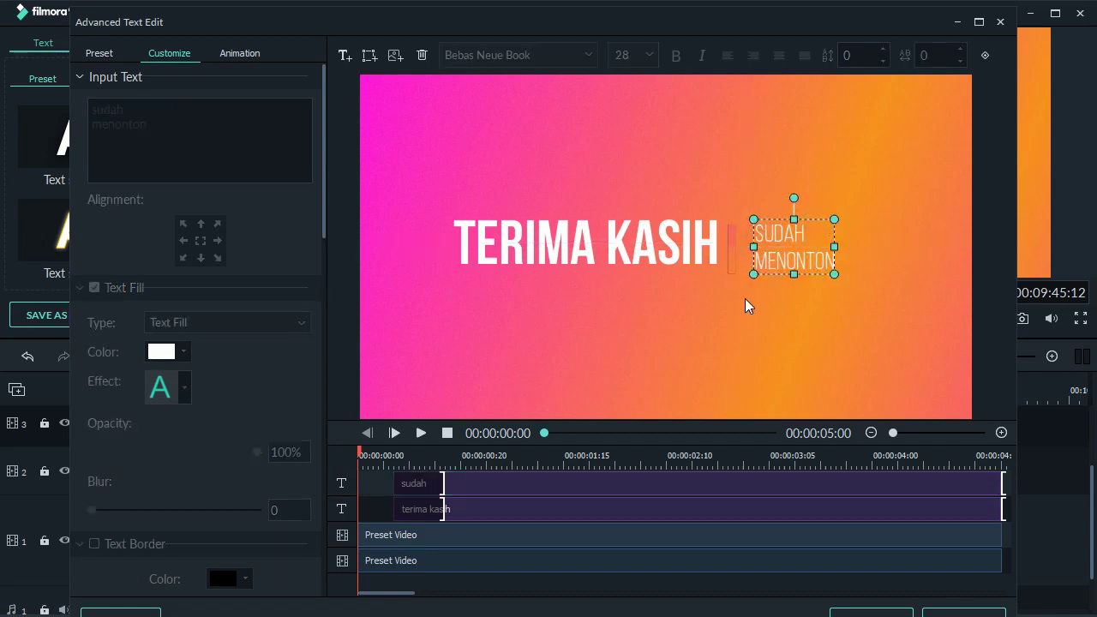
pyautogui.moveTo(735, 317); pyautogui.dragTo(736, 309)
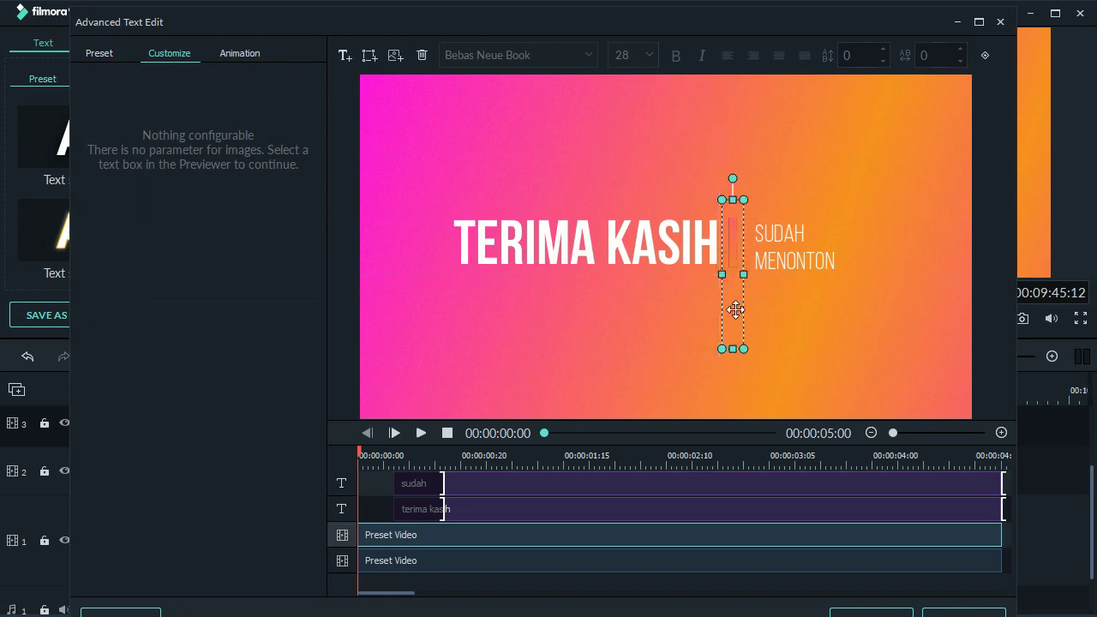
pyautogui.moveTo(774, 269); pyautogui.dragTo(762, 258)
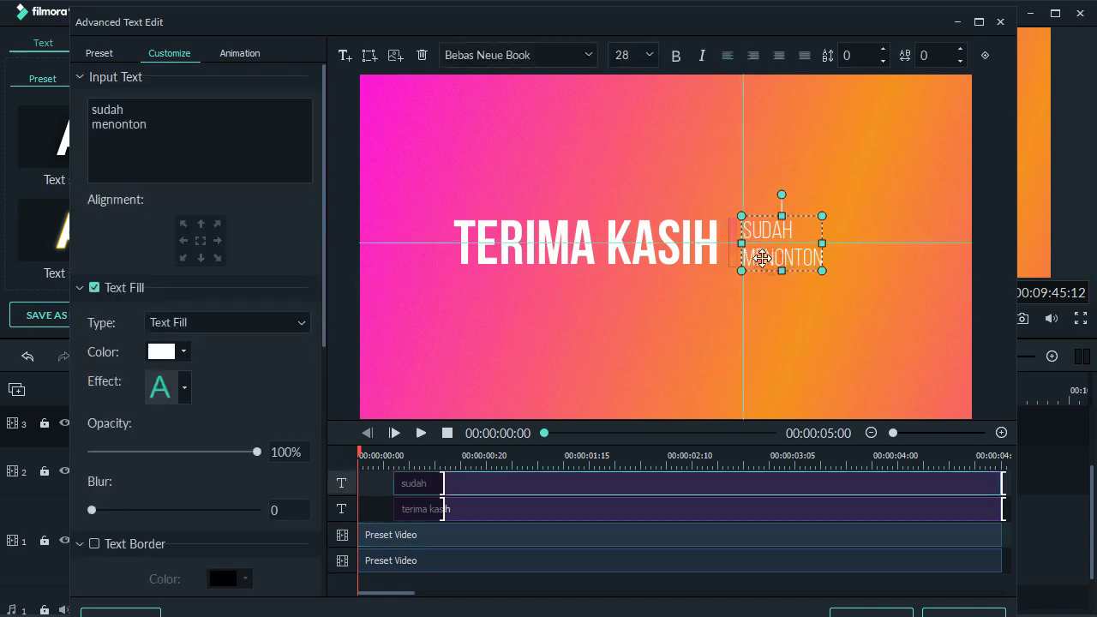
pyautogui.click(793, 306)
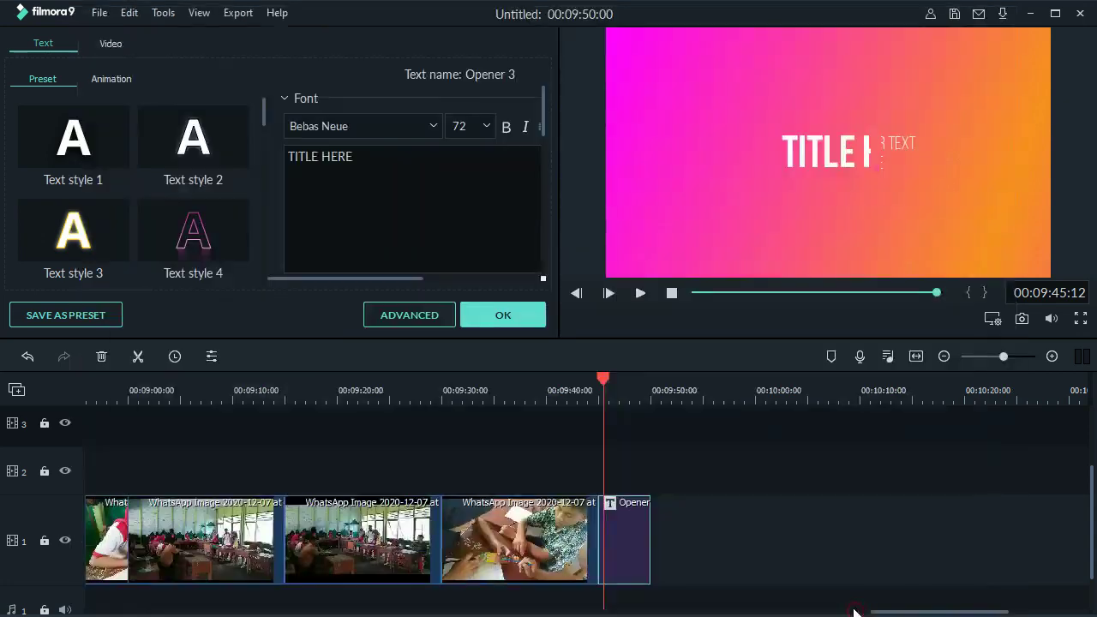
# Deselect the closing title's text box and confirm its text settings.
pyautogui.click(858, 612)
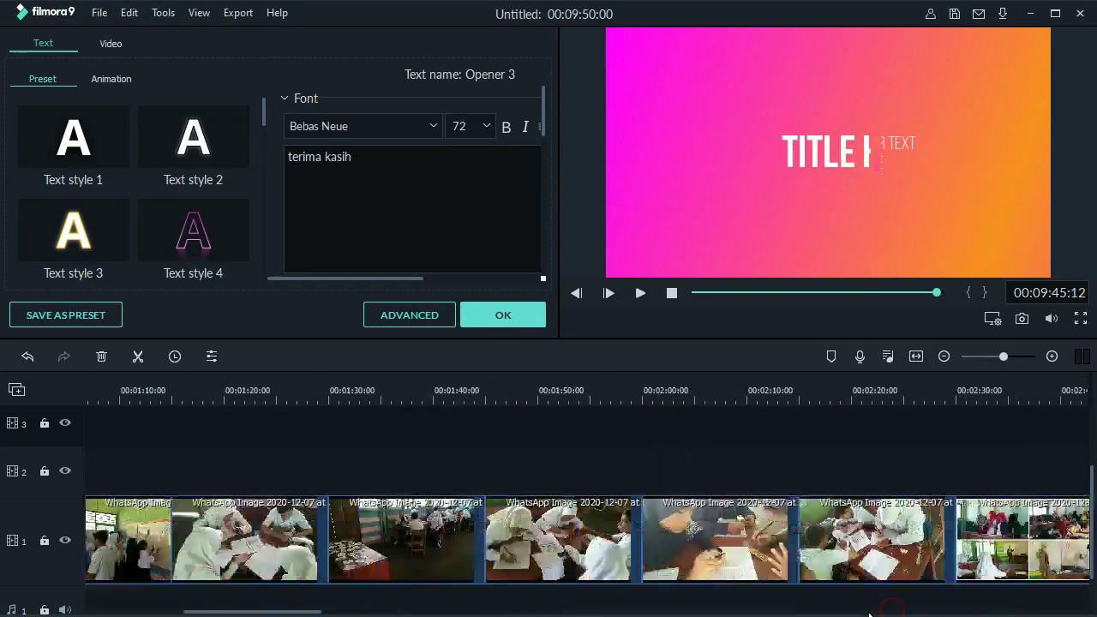
pyautogui.click(945, 357)
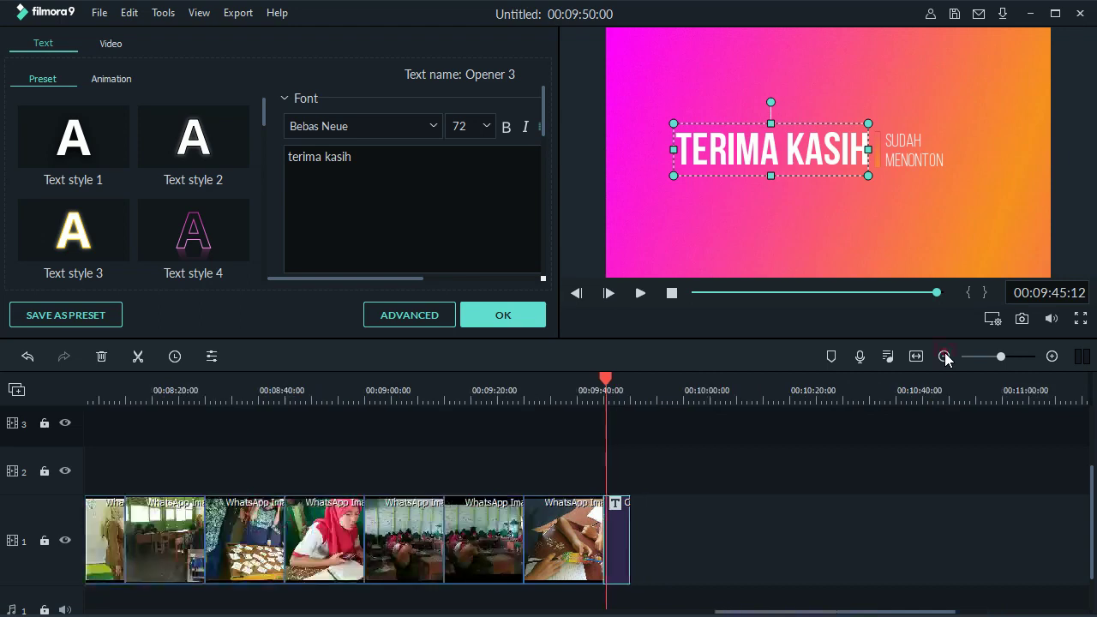
pyautogui.moveTo(542, 398); pyautogui.dragTo(392, 403)
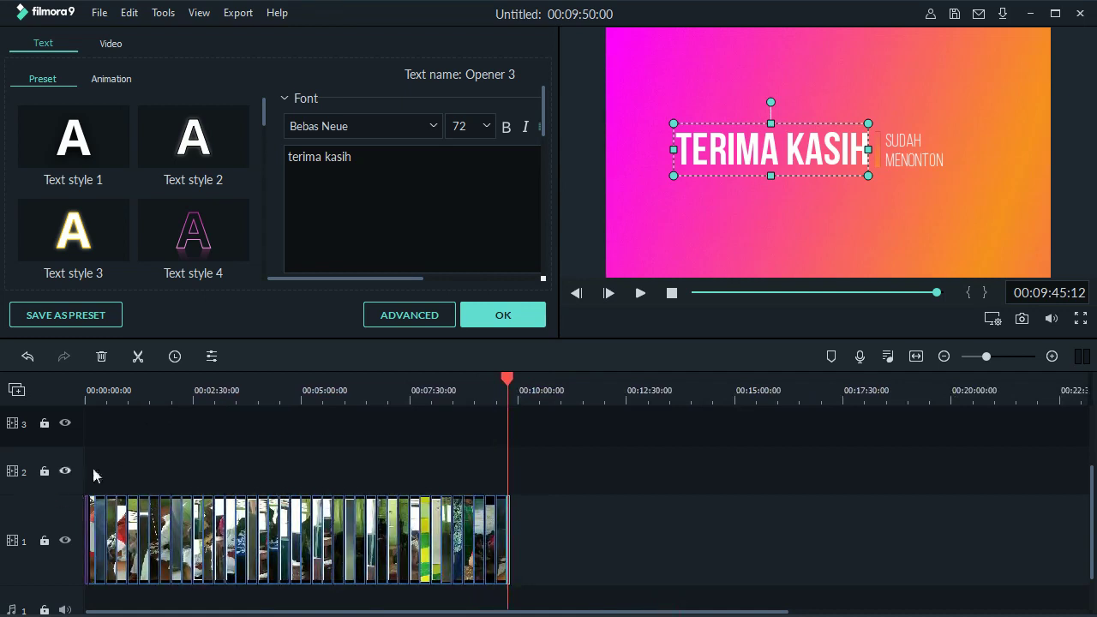
pyautogui.click(116, 468)
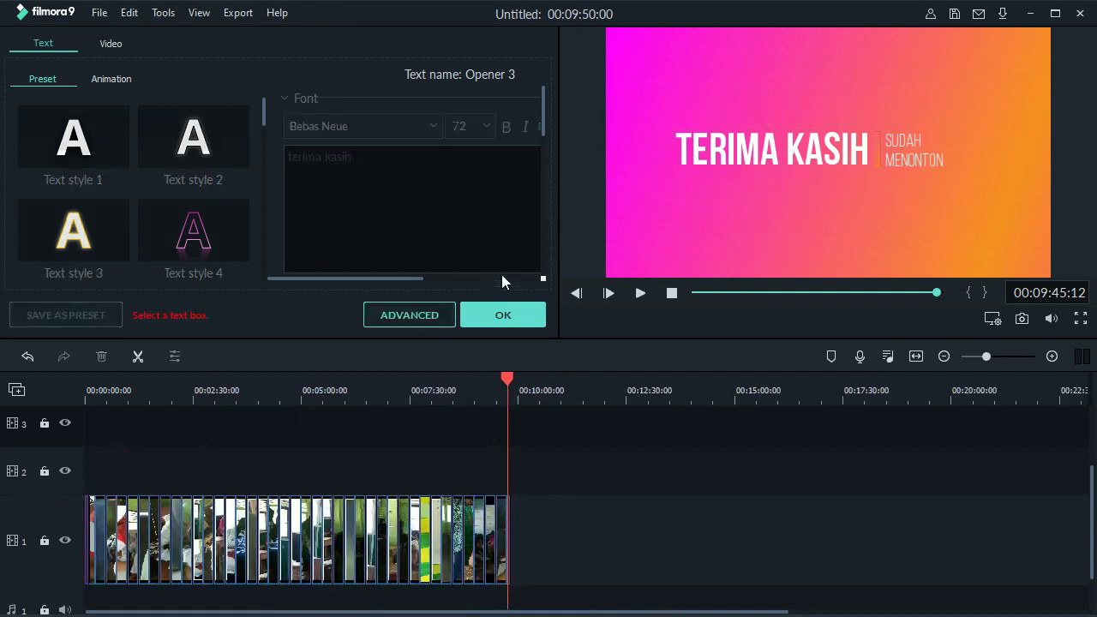
pyautogui.click(517, 317)
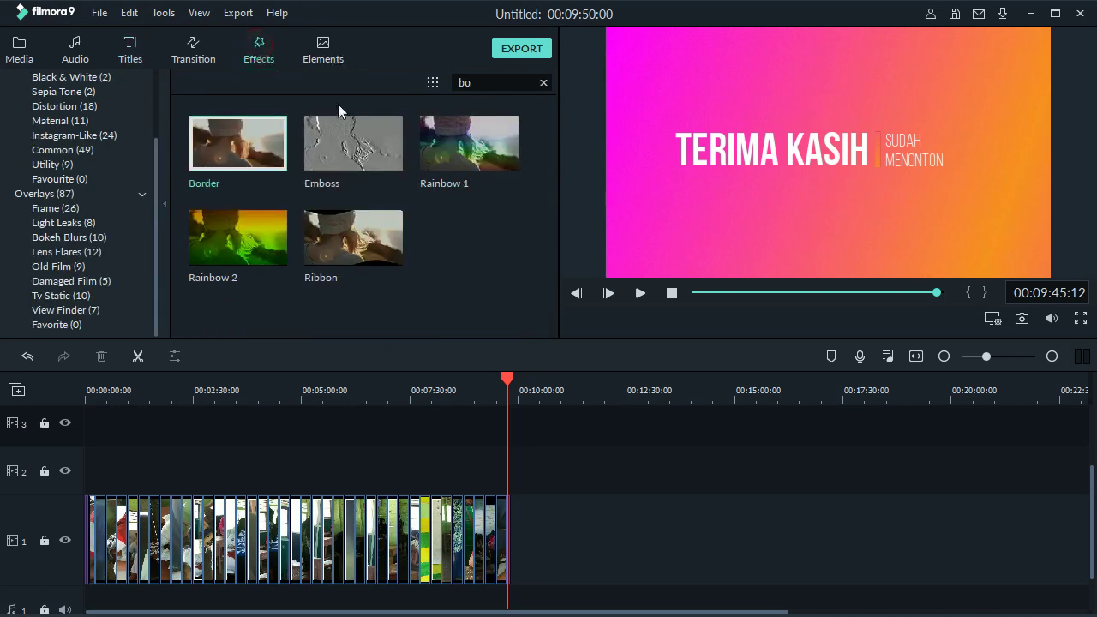
# Search the effects for "sq", add Square Blur to video track 2 and stretch it over all the photos between the two titles.
pyautogui.click(508, 82)
pyautogui.write('s')
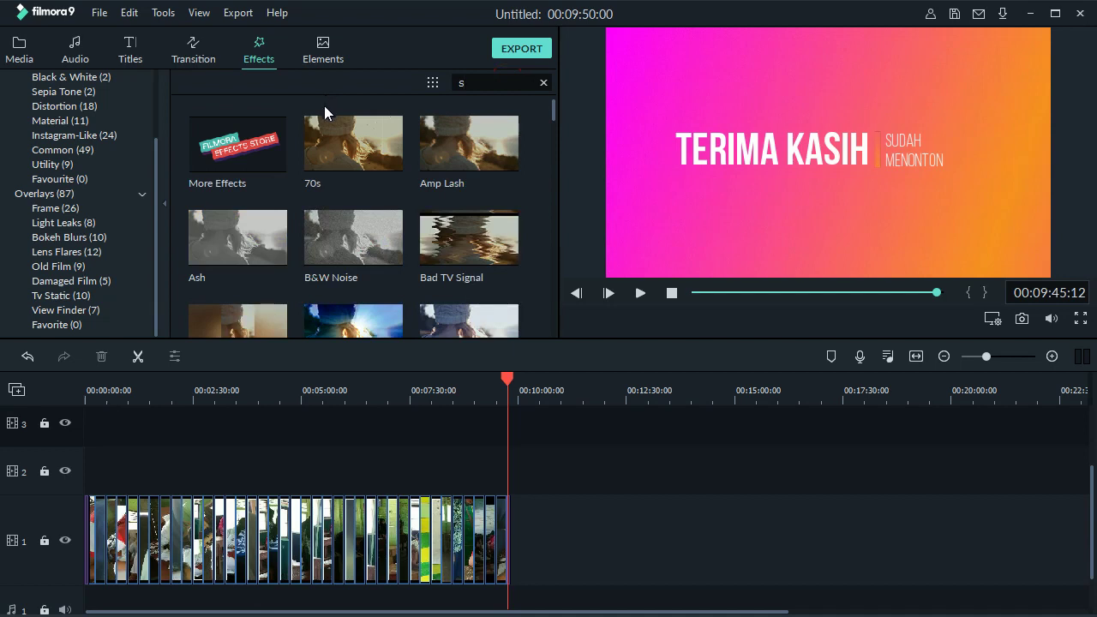
pyautogui.write('q')
pyautogui.moveTo(256, 161); pyautogui.dragTo(342, 453)
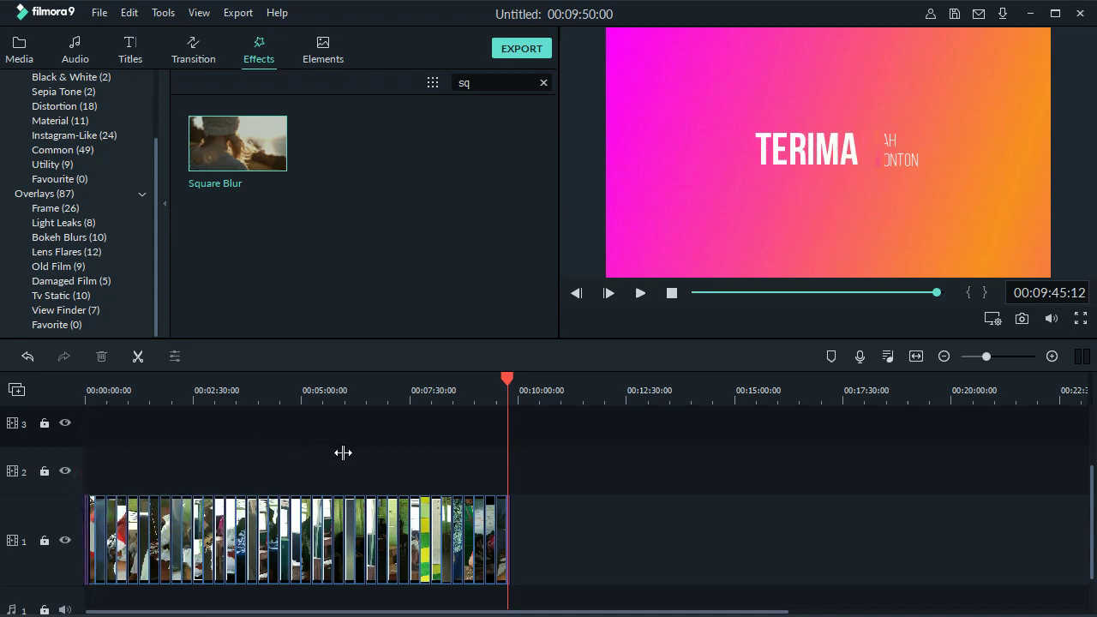
pyautogui.hotkey('ctrl', 'z')
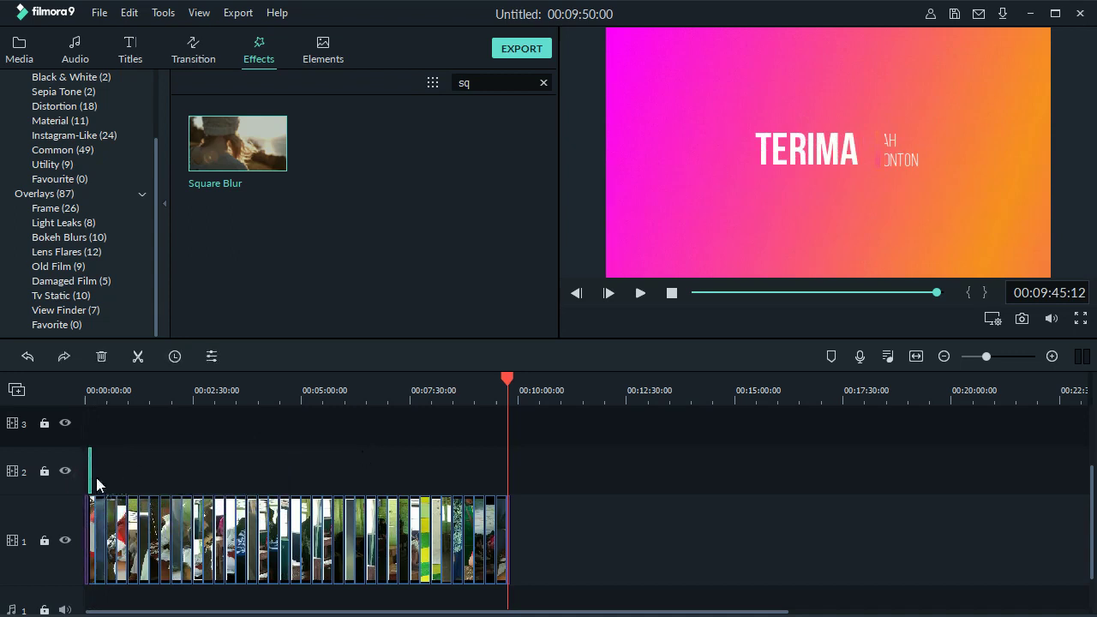
pyautogui.moveTo(91, 461); pyautogui.dragTo(506, 530)
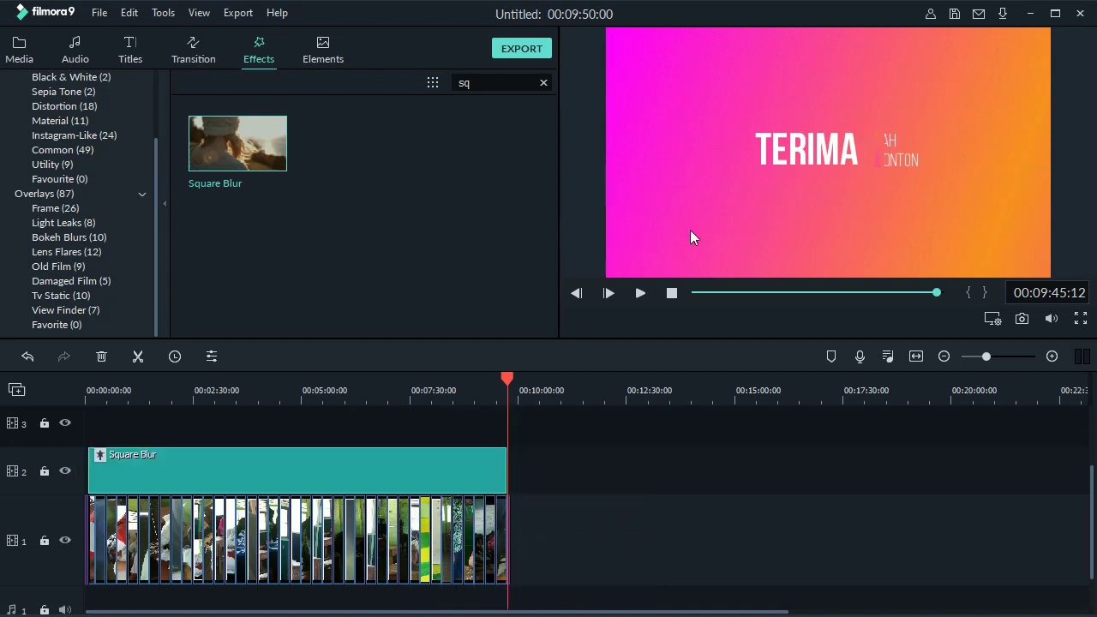
# Select and copy all the clips on video track 1, and lock video tracks 1 and 2.
pyautogui.click(1053, 355)
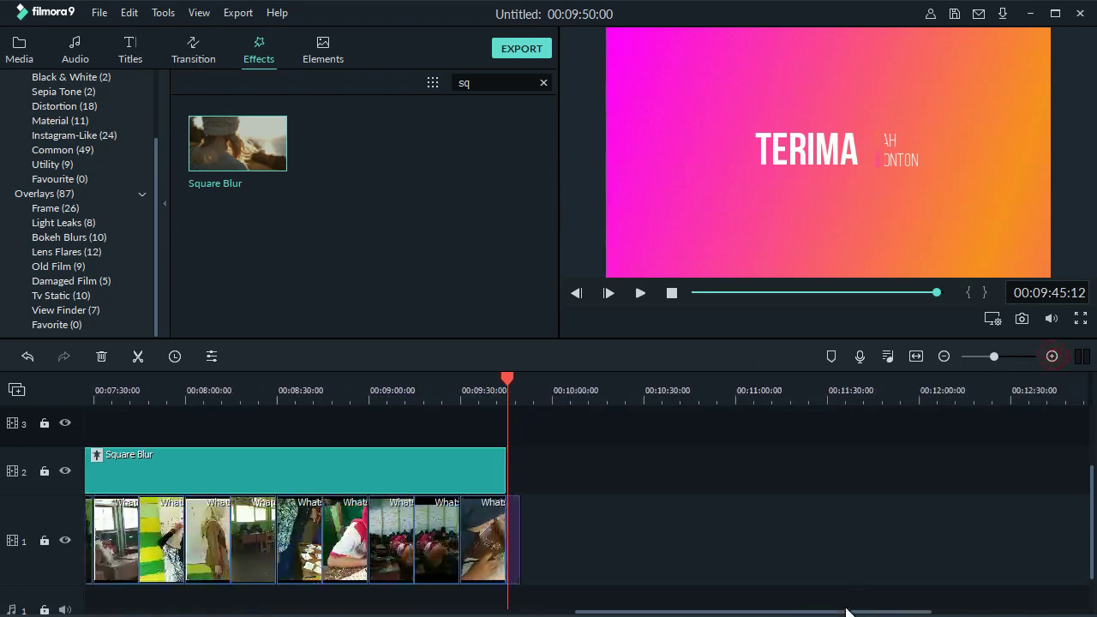
pyautogui.hscroll(-10, 847, 614)
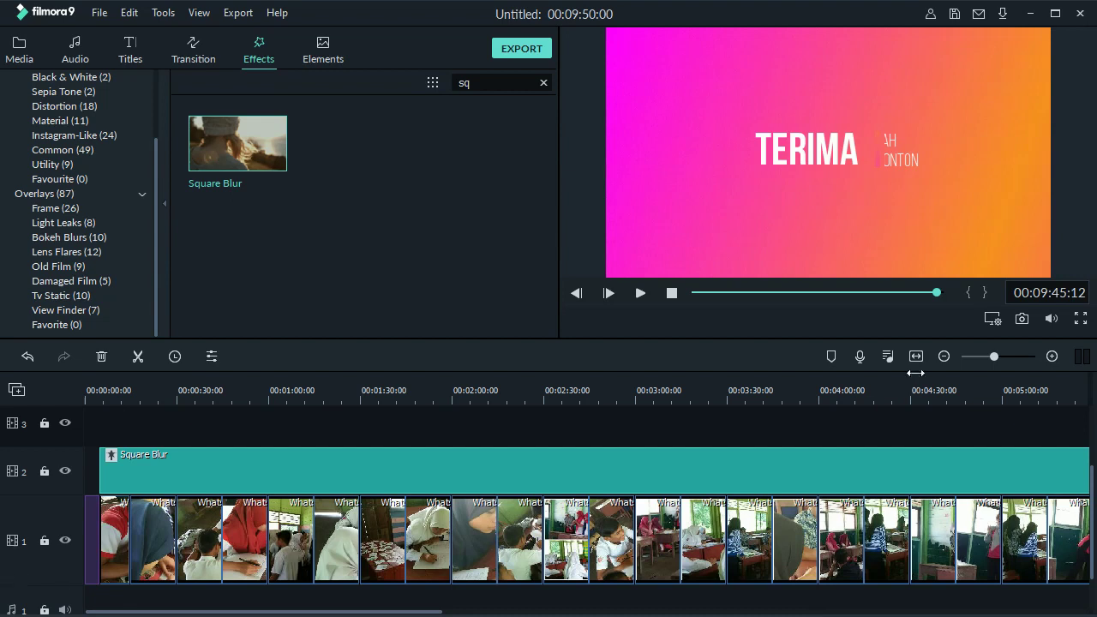
pyautogui.click(944, 356)
pyautogui.click(944, 355)
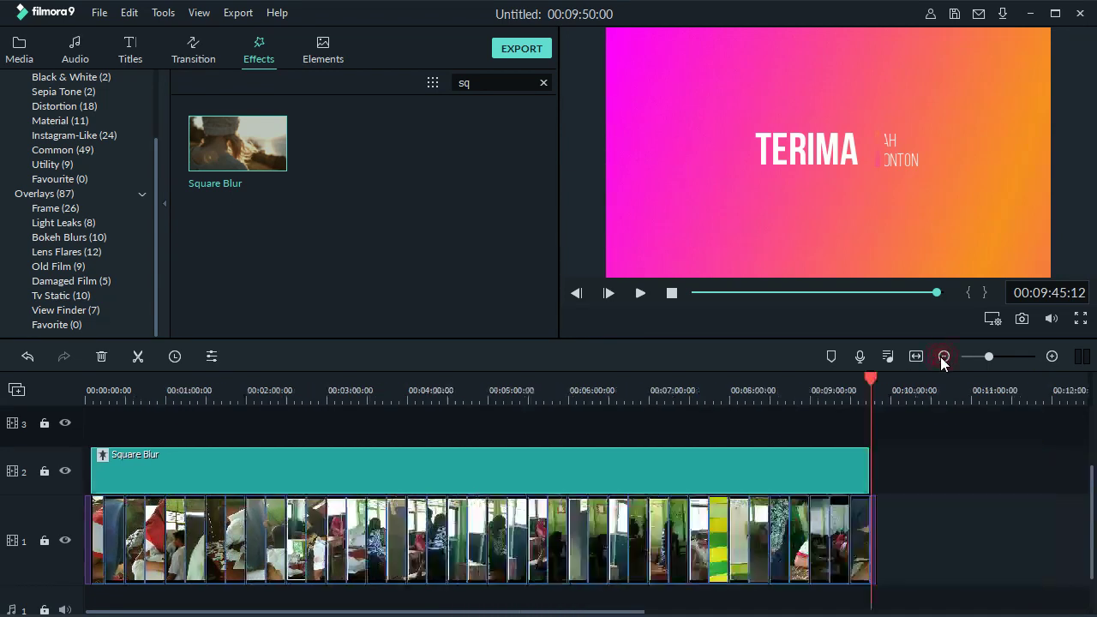
pyautogui.click(943, 356)
pyautogui.scroll(-2, 373, 606)
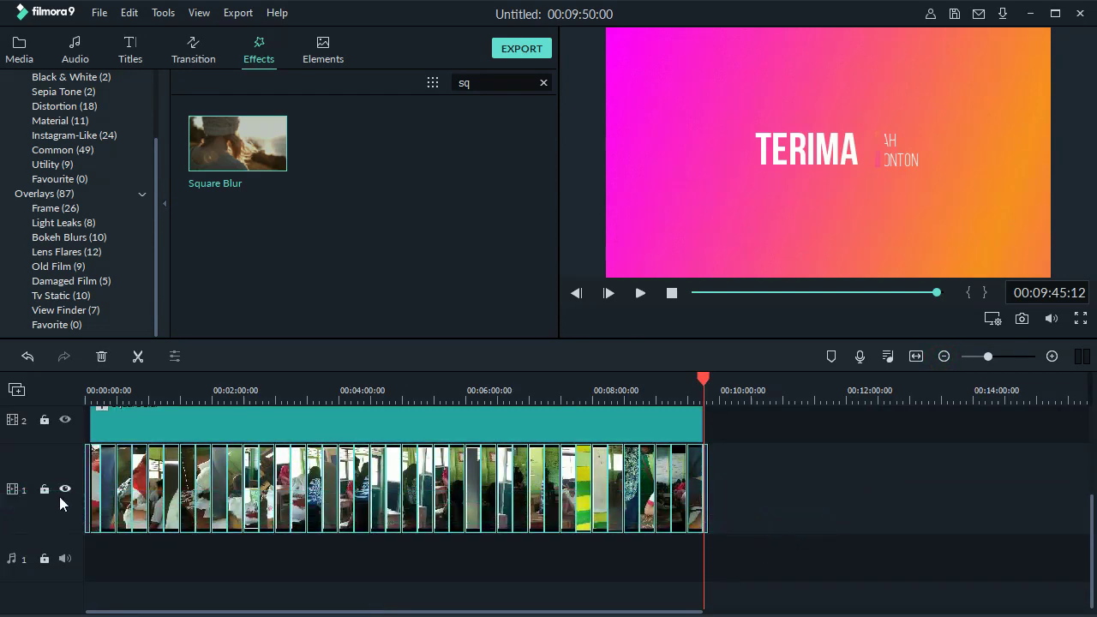
pyautogui.click(45, 490)
pyautogui.click(44, 421)
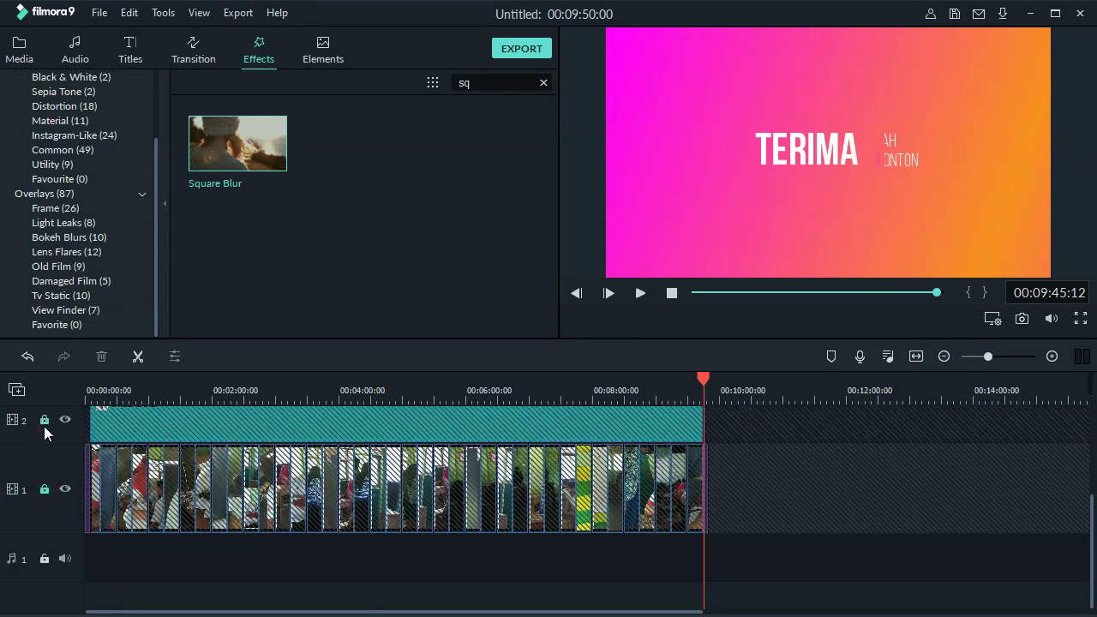
# Paste the copied clips onto video track 3, starting at 00:00:00:00.
pyautogui.scroll(2, 80, 463)
pyautogui.click(18, 478)
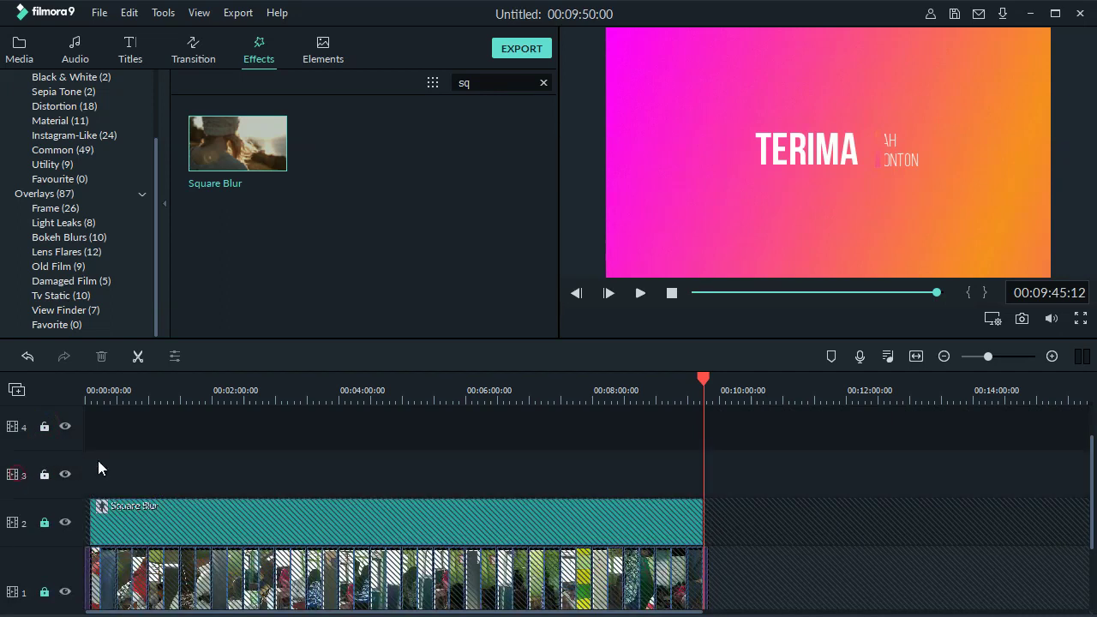
pyautogui.click(94, 388)
pyautogui.moveTo(94, 383); pyautogui.dragTo(58, 380)
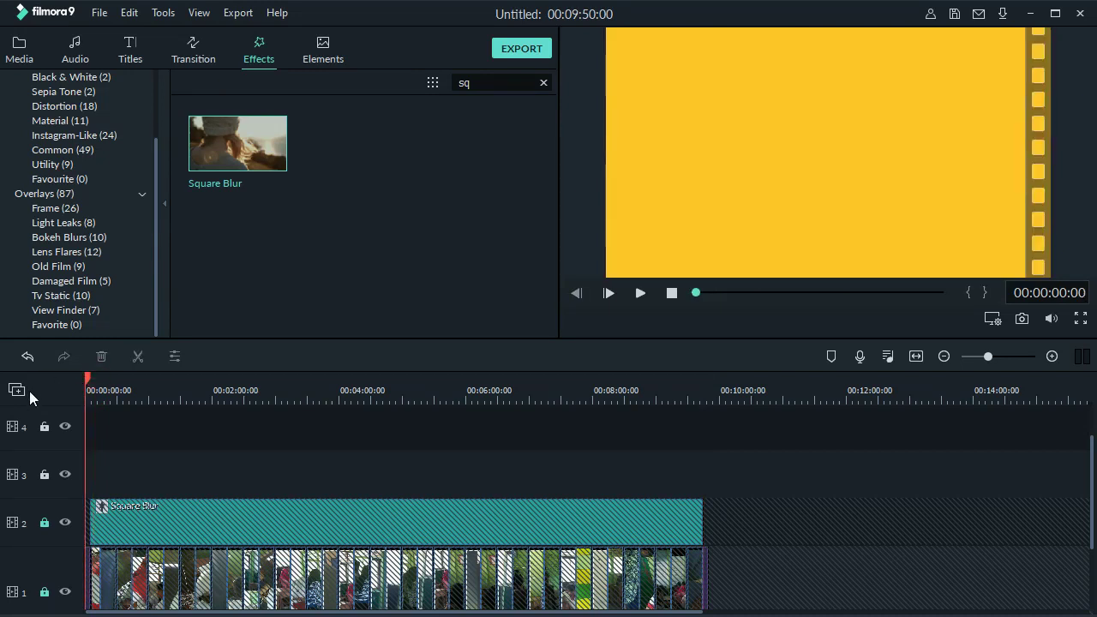
pyautogui.hotkey('ctrl', 'v')
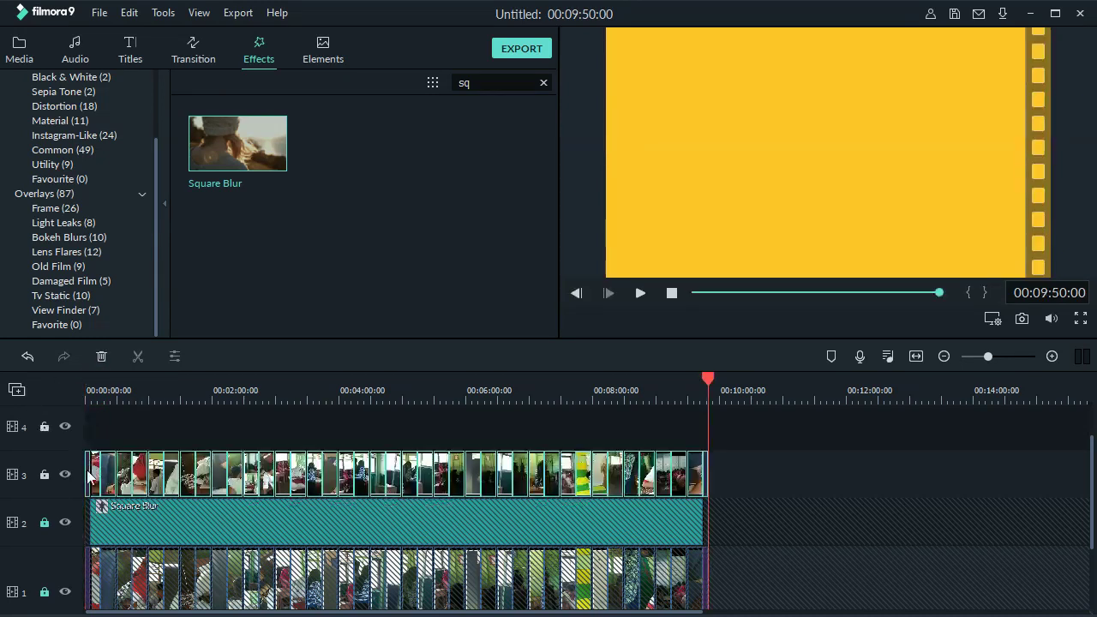
# Delete the duplicated opening and closing titles from video track 3, keeping only the photos.
pyautogui.click(108, 412)
pyautogui.click(88, 470)
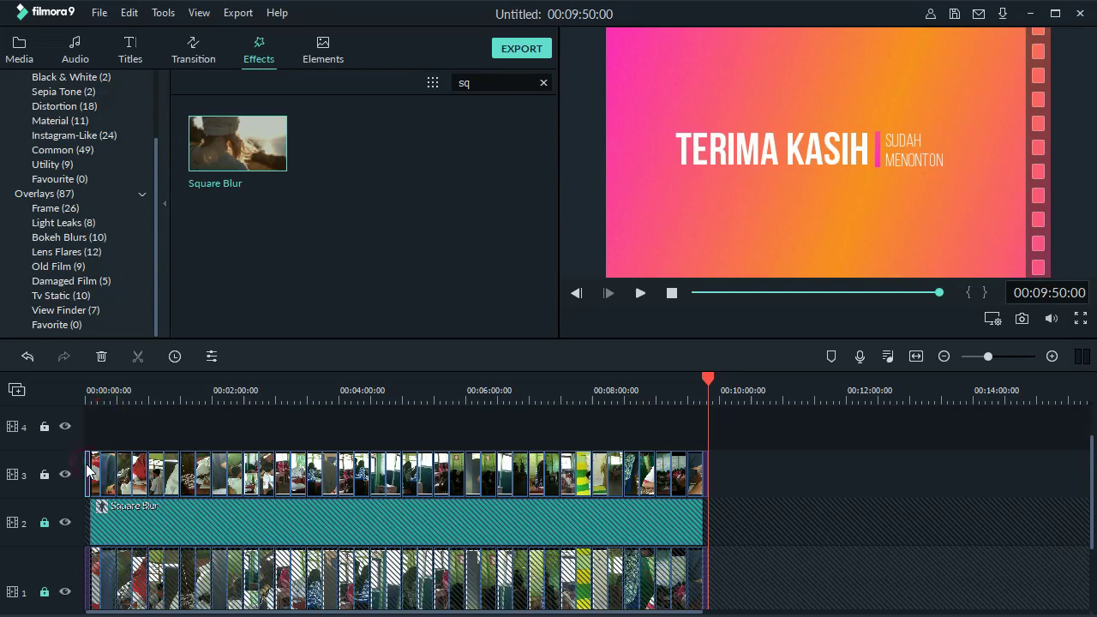
pyautogui.click(74, 480)
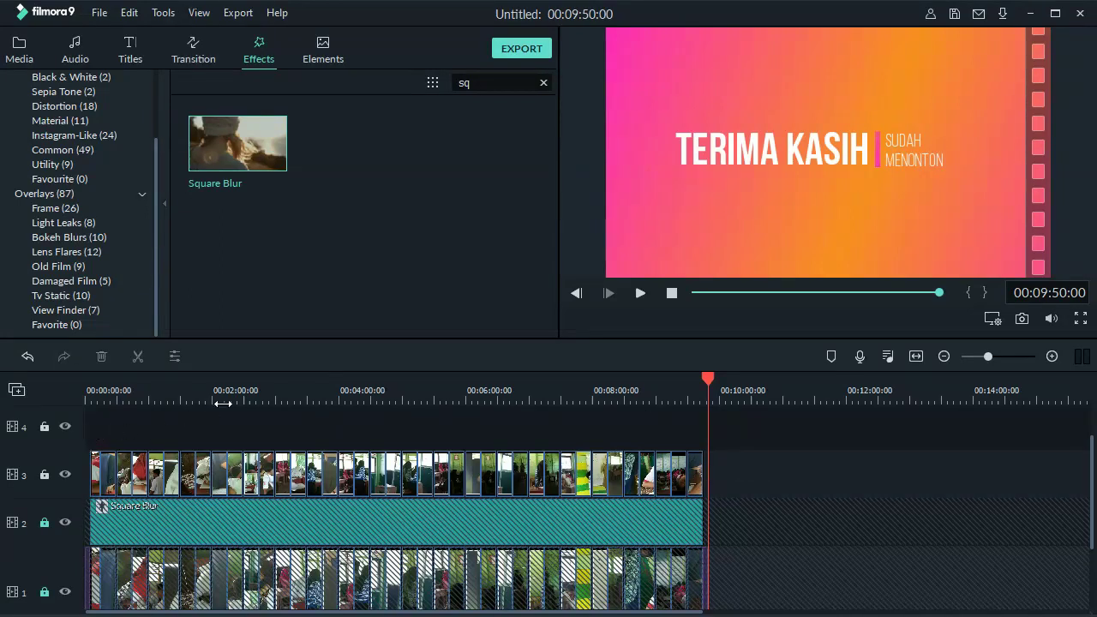
# Scale the first photo on video track 3 down to 86.04% so its blurred background copy shows around it.
pyautogui.moveTo(135, 394); pyautogui.dragTo(568, 520)
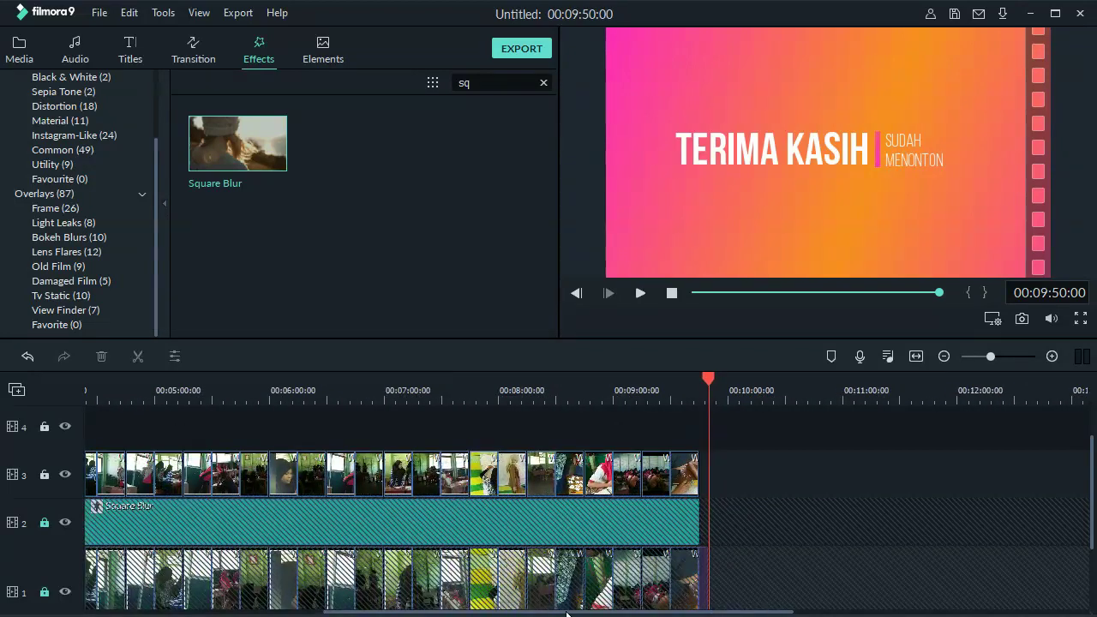
pyautogui.scroll(10, 565, 614)
pyautogui.doubleClick(100, 478)
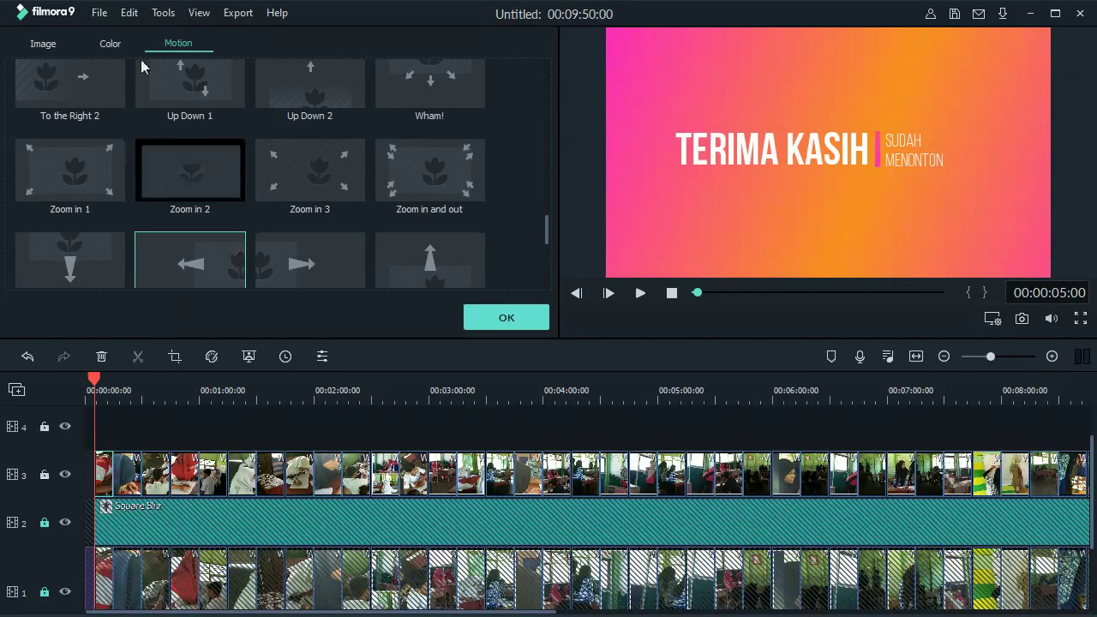
pyautogui.click(44, 53)
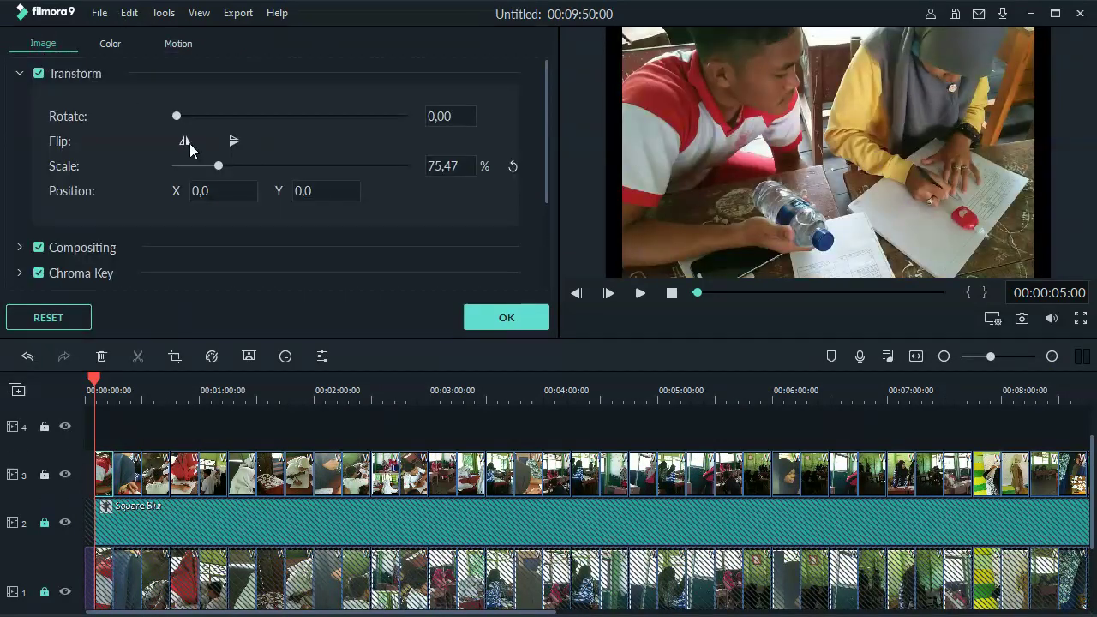
pyautogui.moveTo(220, 168); pyautogui.dragTo(219, 169)
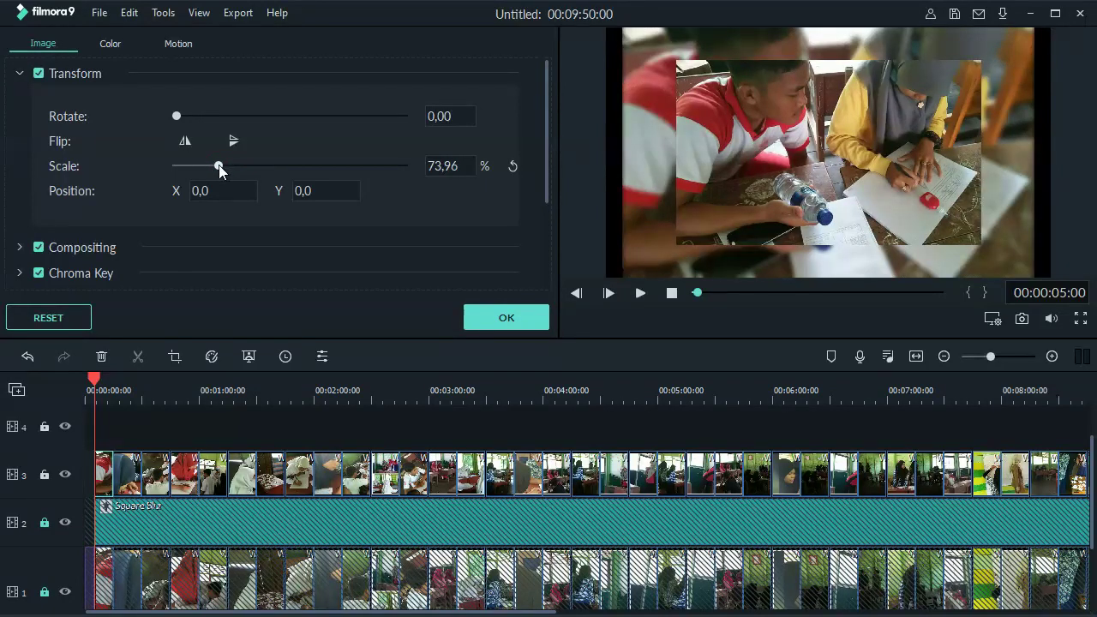
pyautogui.moveTo(220, 166); pyautogui.dragTo(228, 168)
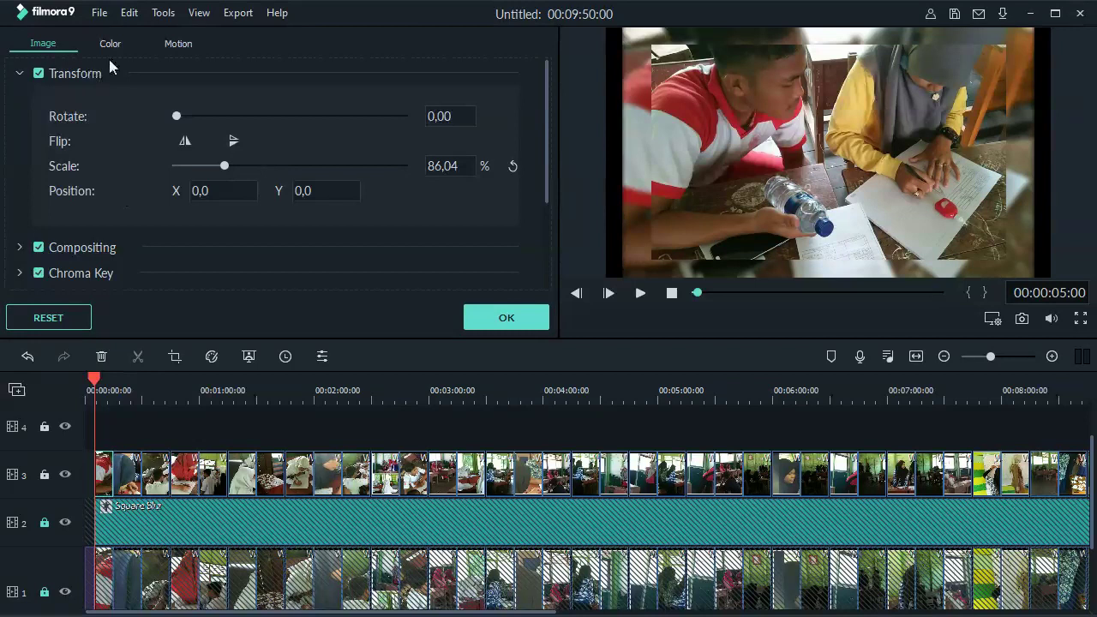
# Apply the Move to lower left motion to the first photo on video track 3 and accept its settings.
pyautogui.click(164, 41)
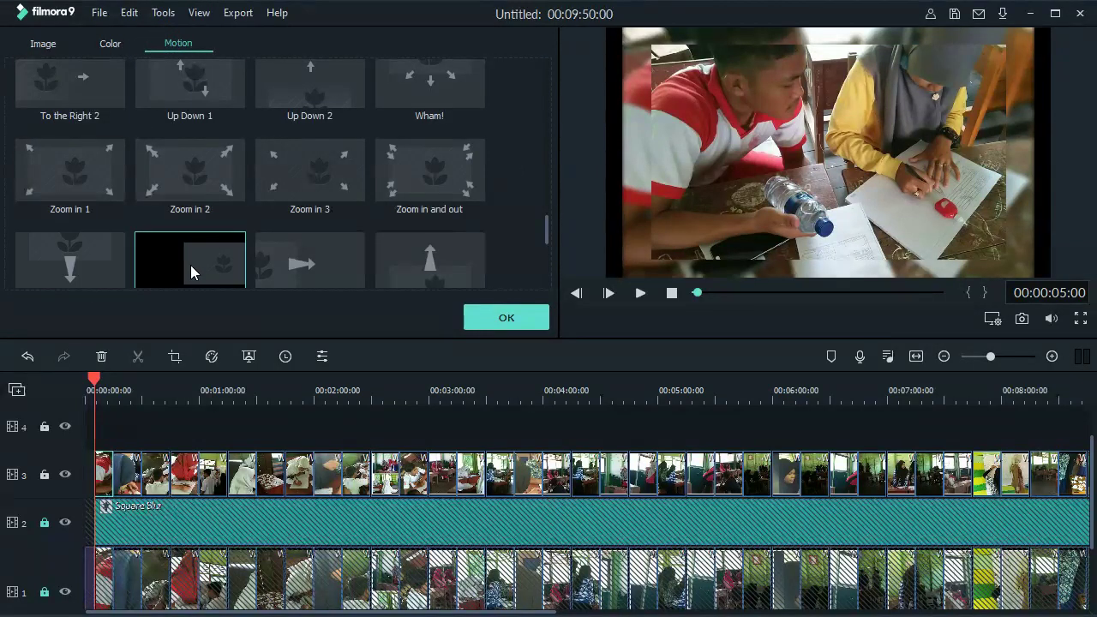
pyautogui.scroll(-3, 275, 270)
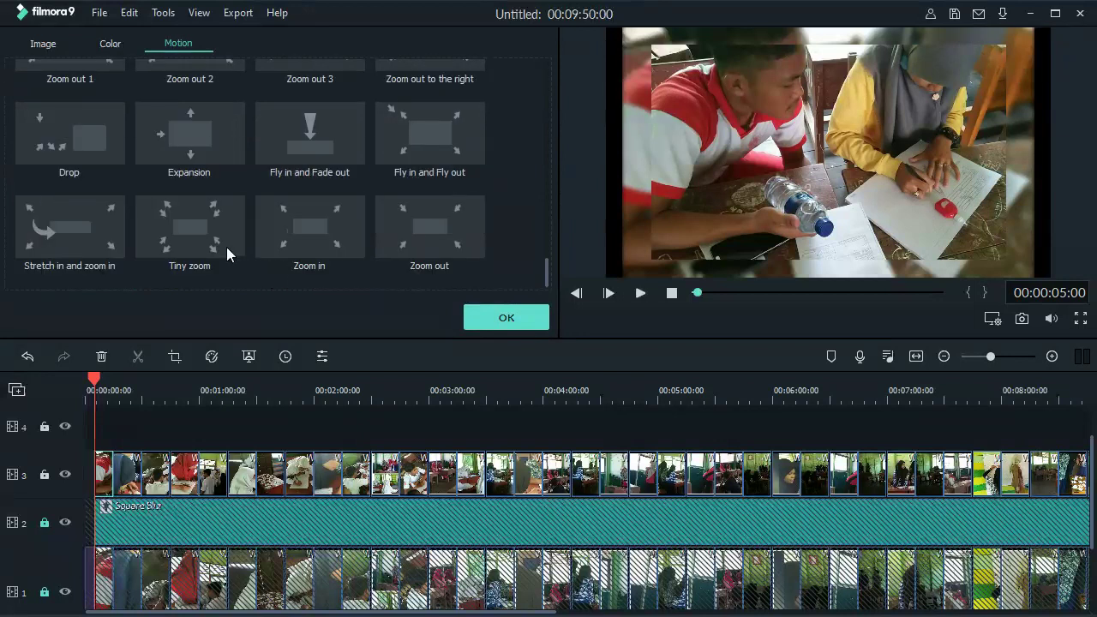
pyautogui.scroll(10, 190, 146)
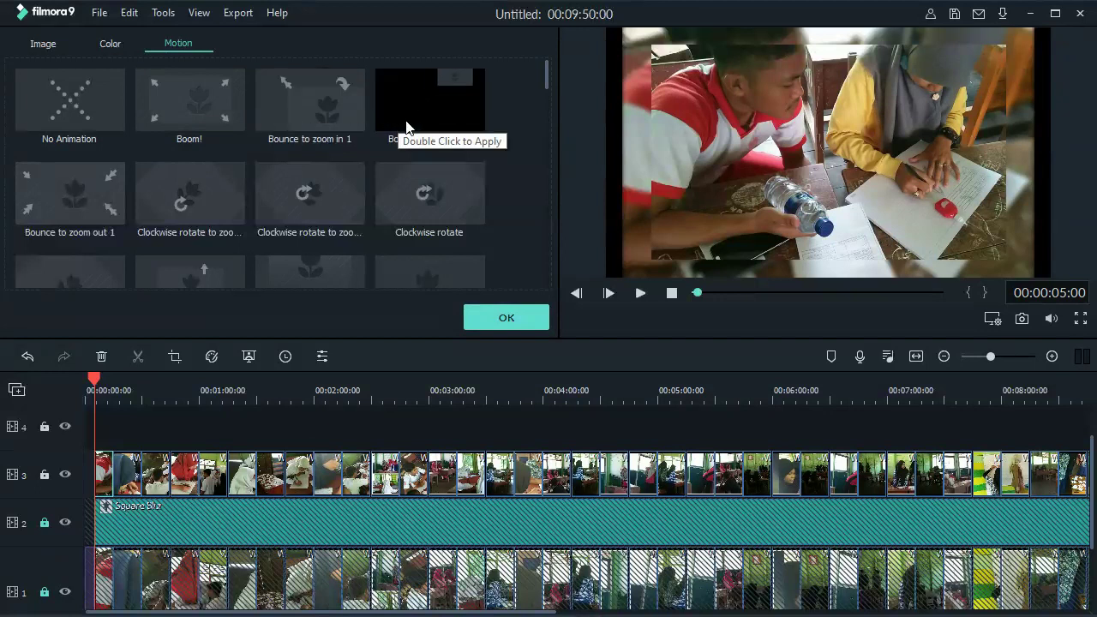
pyautogui.scroll(-5, 133, 259)
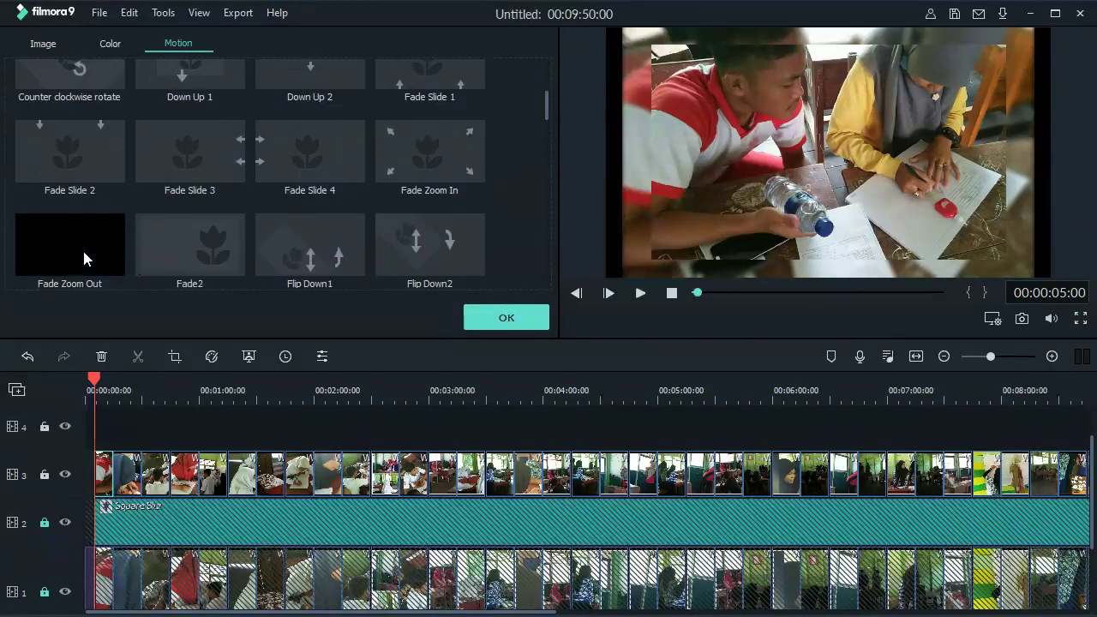
pyautogui.scroll(-3, 84, 254)
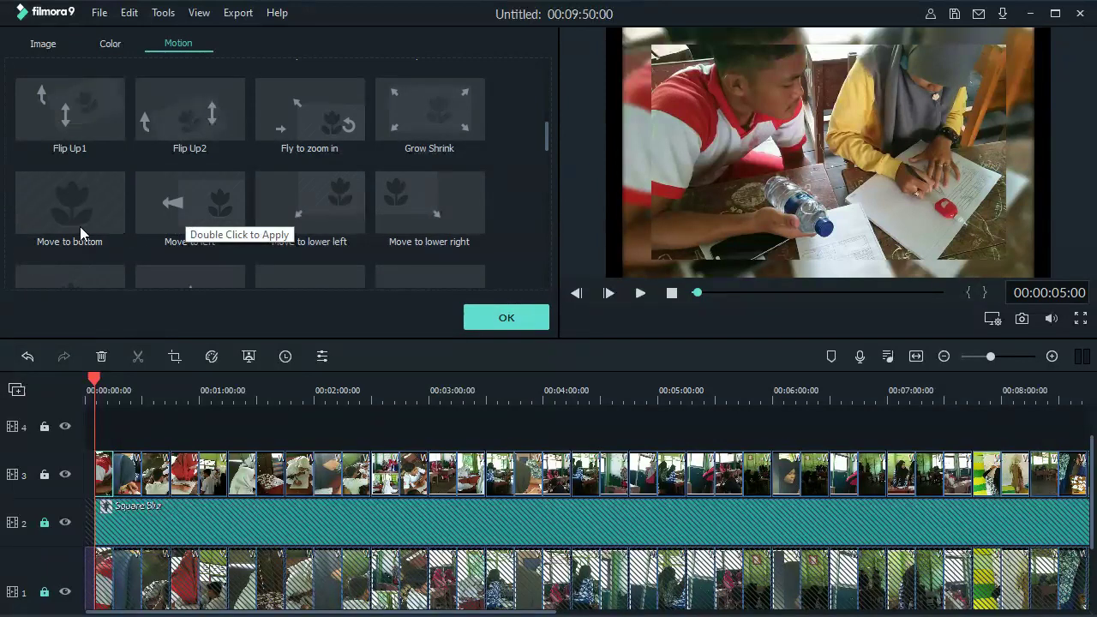
pyautogui.doubleClick(334, 219)
pyautogui.doubleClick(330, 219)
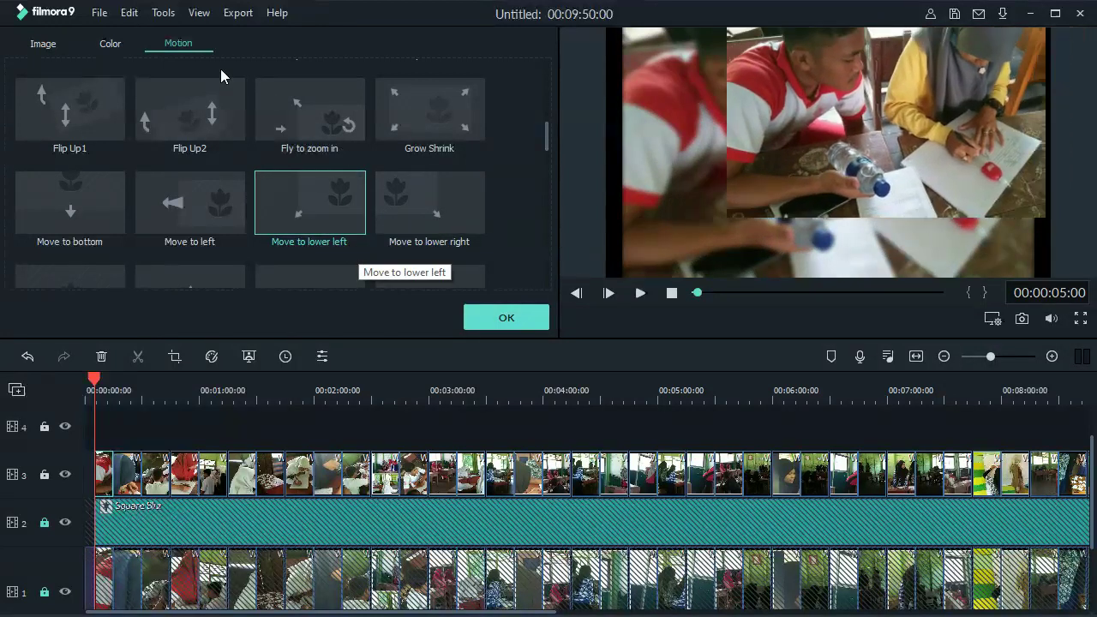
pyautogui.click(497, 316)
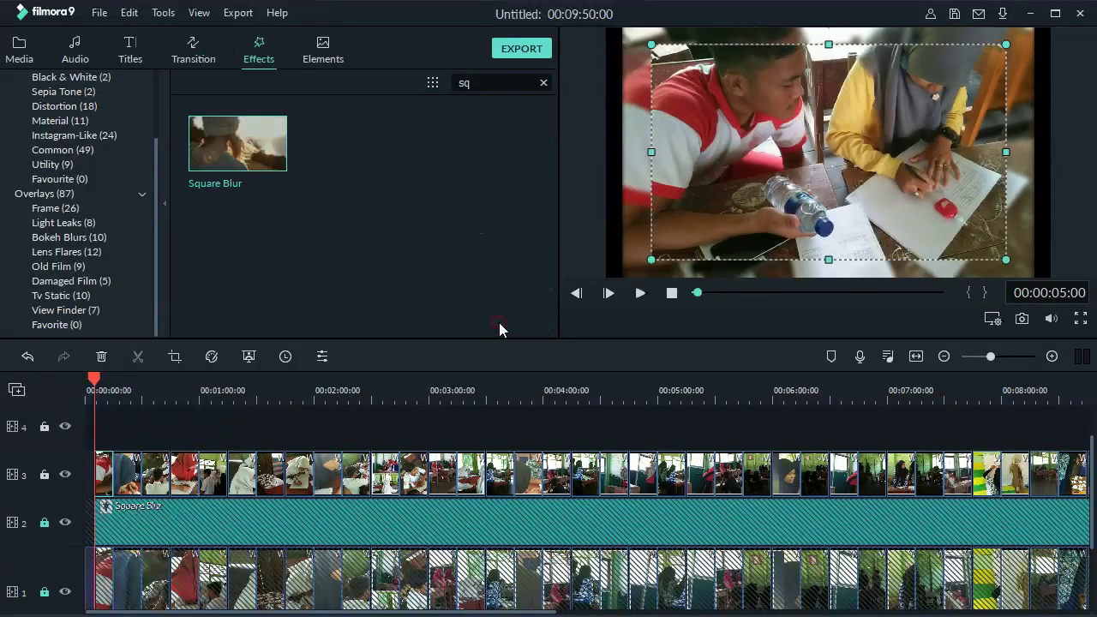
# Search the effects for "bo", apply Border to the first photo on video track 3 and play the preview.
pyautogui.doubleClick(505, 79)
pyautogui.write('bo')
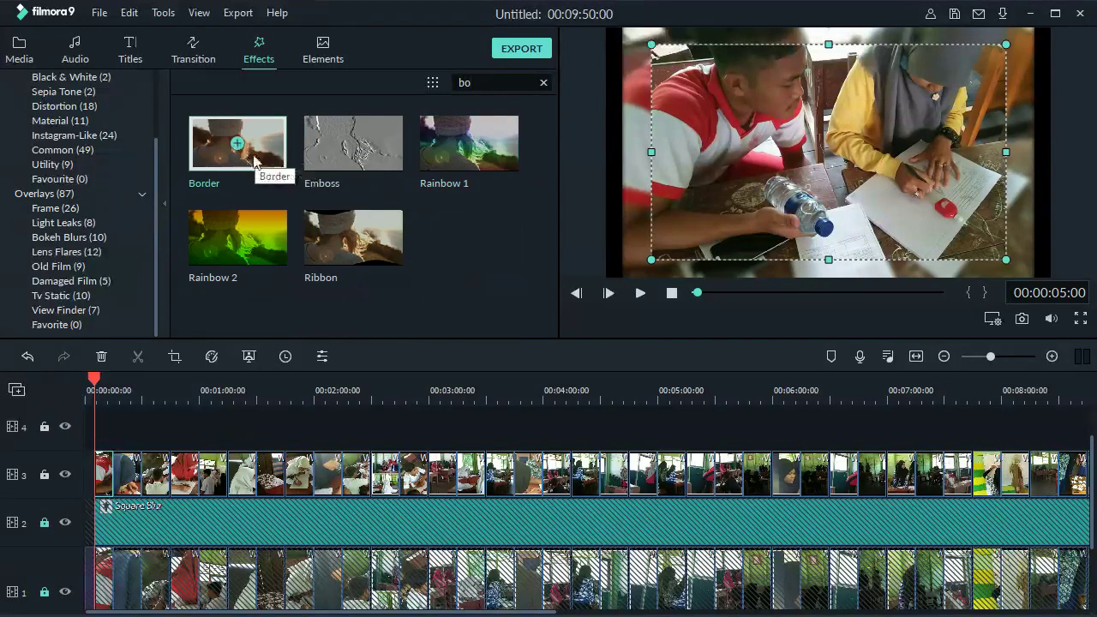
pyautogui.moveTo(260, 152)
pyautogui.mouseDown()
pyautogui.moveTo(137, 335)
pyautogui.moveTo(102, 487)
pyautogui.mouseUp()
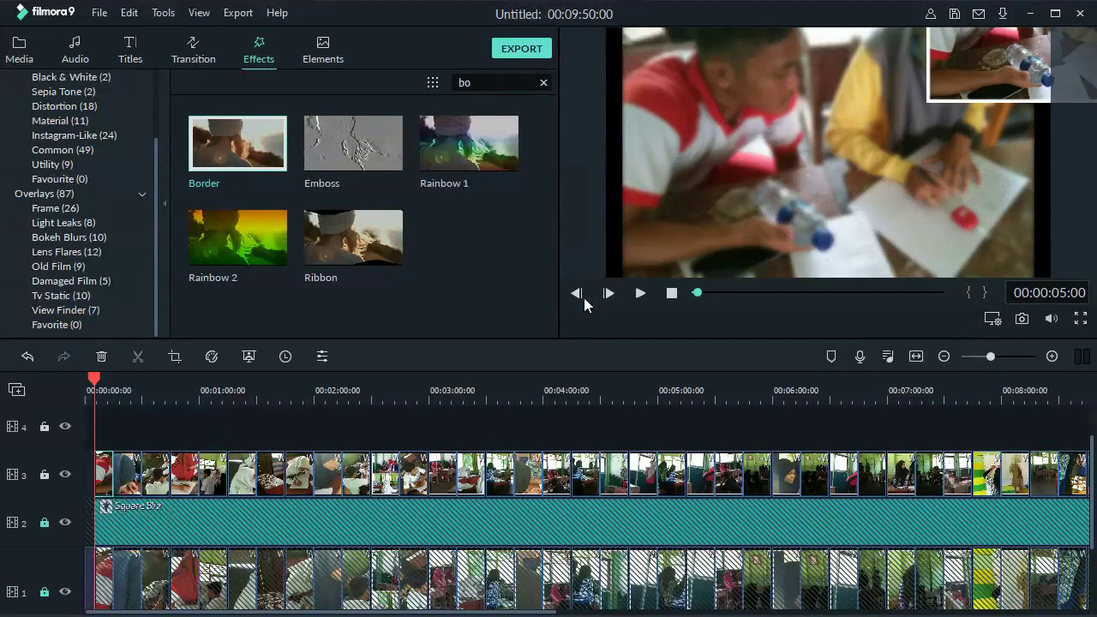
pyautogui.click(641, 296)
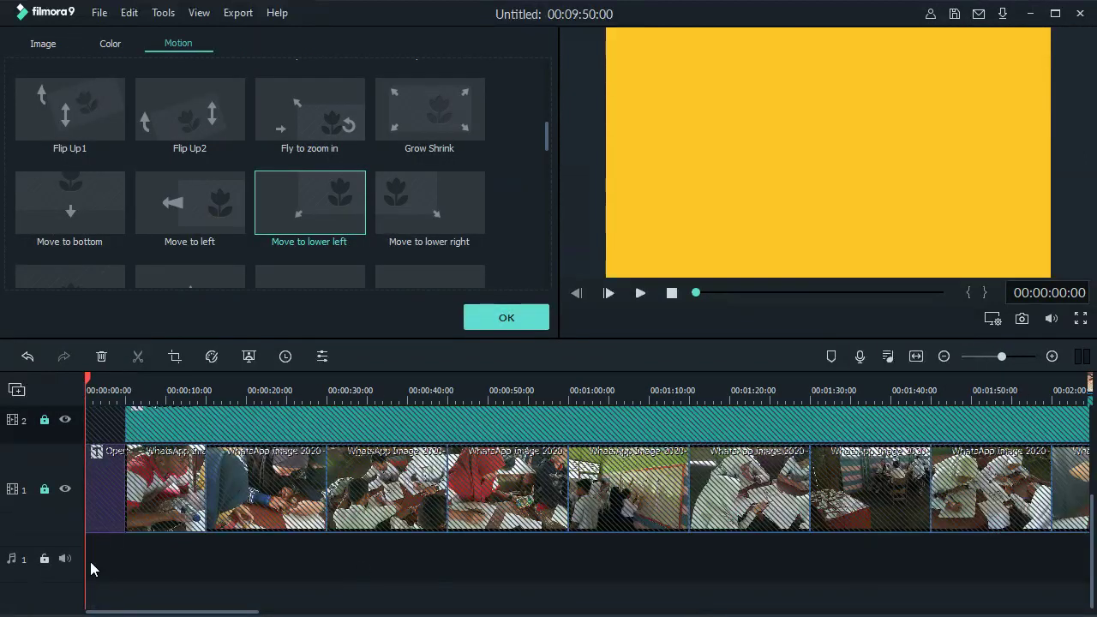
# Lock video track 3 and close the photo's motion settings.
pyautogui.click(127, 583)
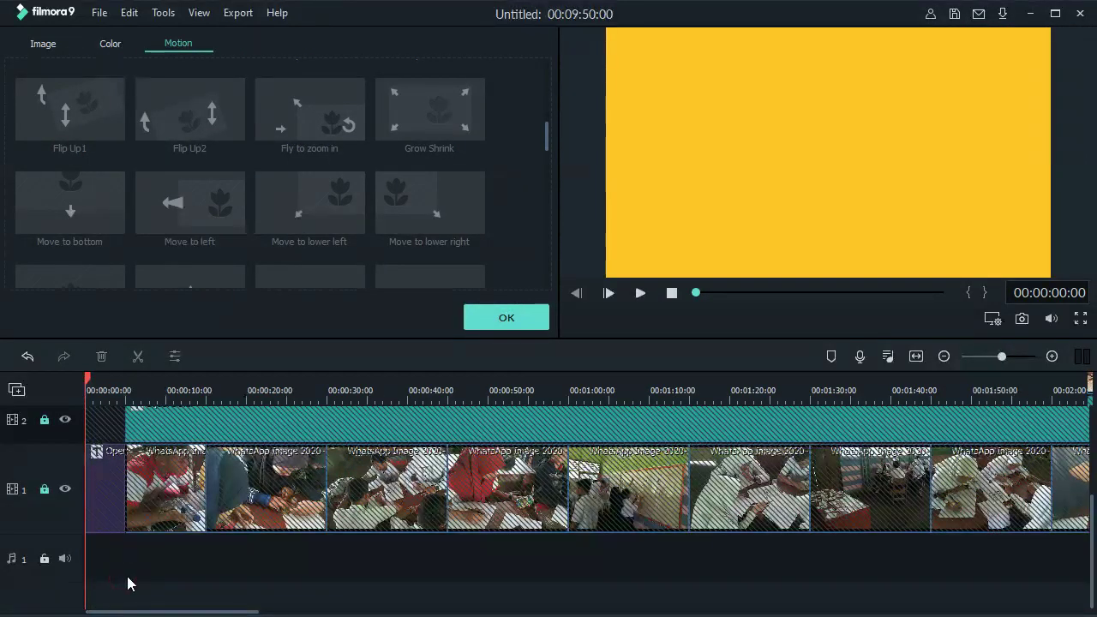
pyautogui.scroll(2, 126, 583)
pyautogui.click(43, 475)
pyautogui.scroll(-2, 43, 477)
pyautogui.click(17, 559)
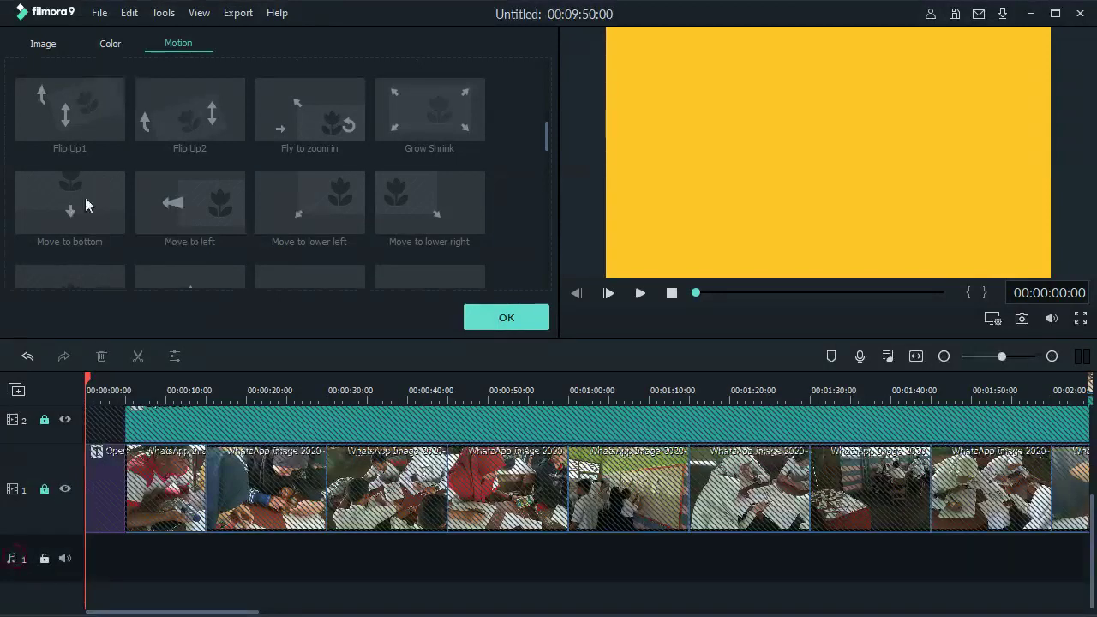
pyautogui.click(477, 319)
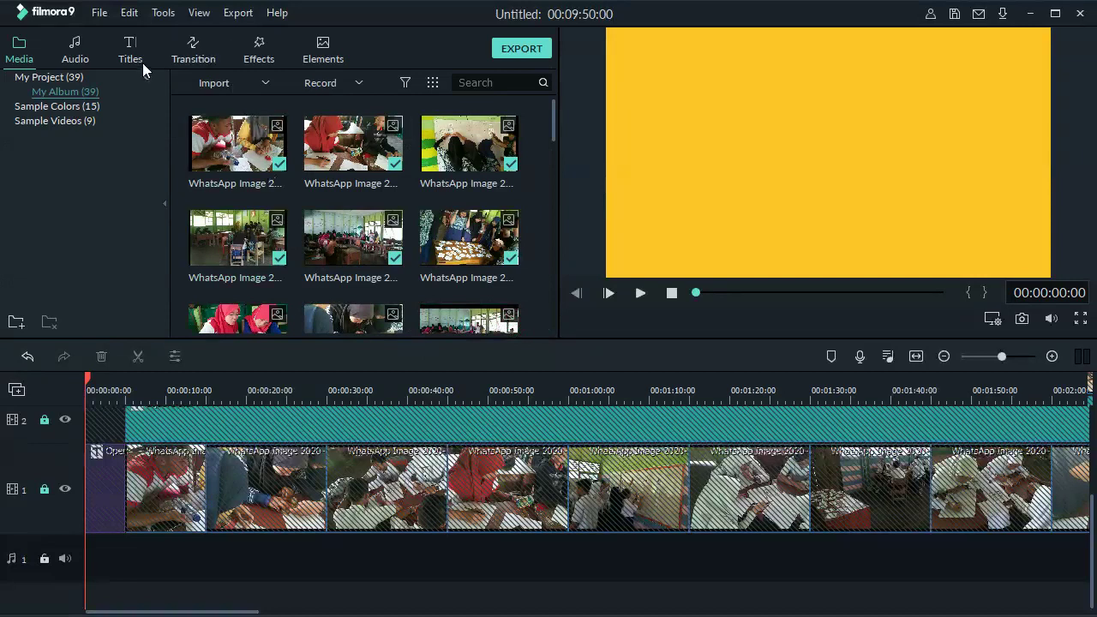
# Import the audio file closing from the foto tugas folder into My Music.
pyautogui.click(84, 60)
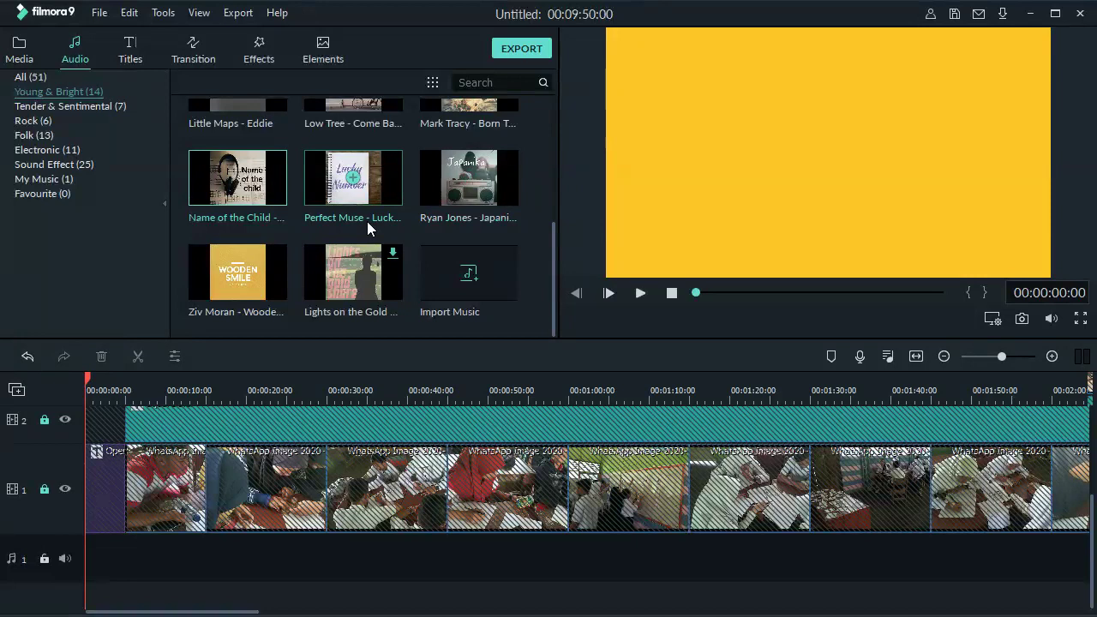
pyautogui.click(474, 285)
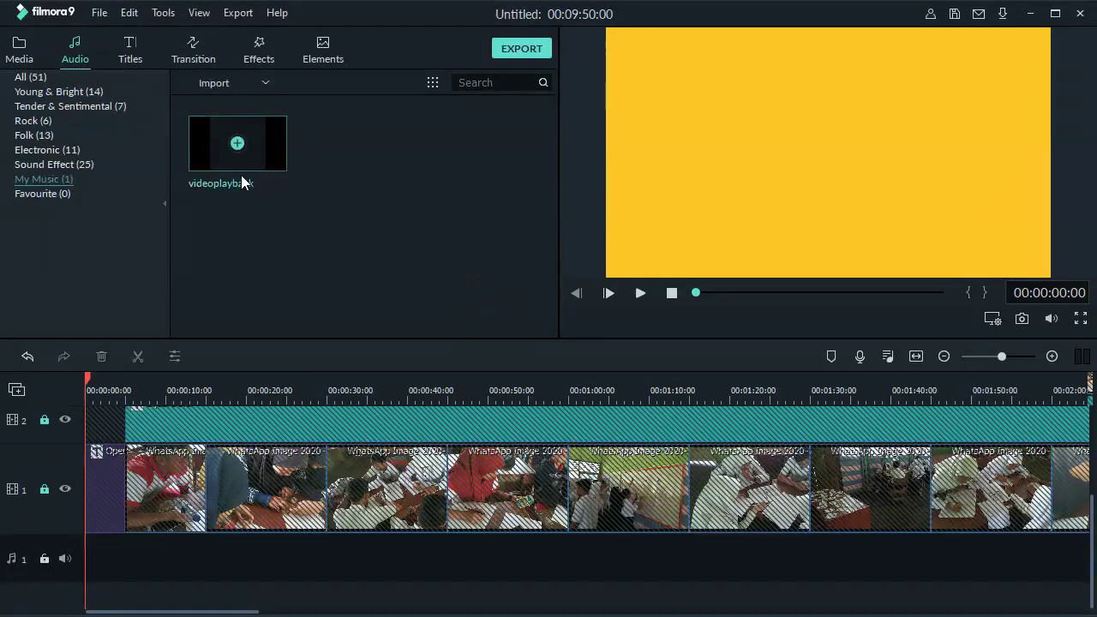
pyautogui.click(220, 89)
pyautogui.click(219, 105)
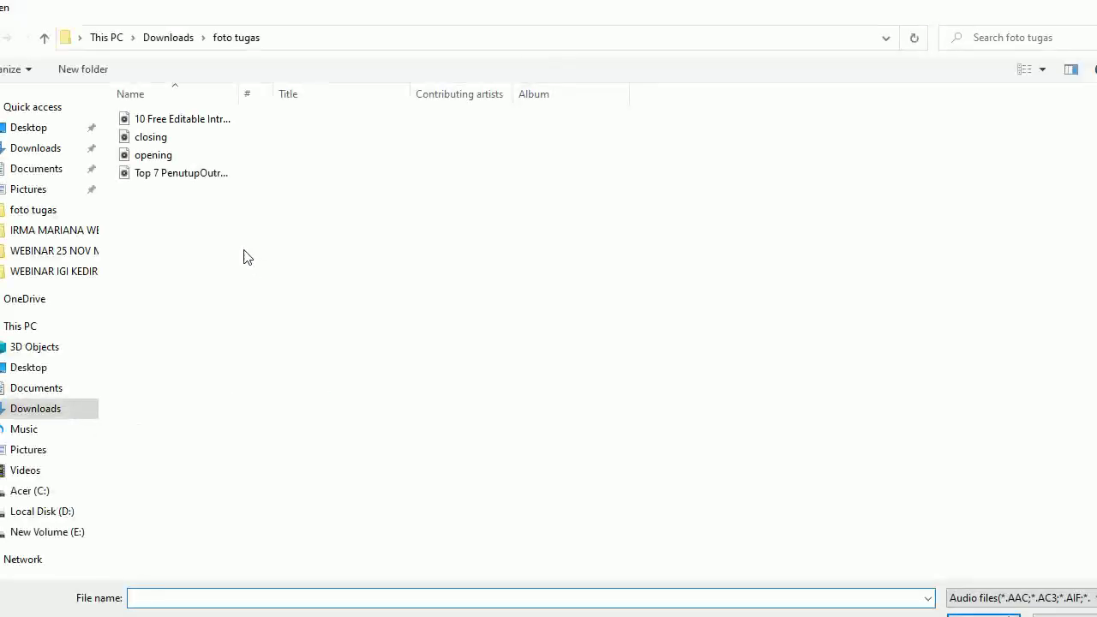
pyautogui.click(174, 142)
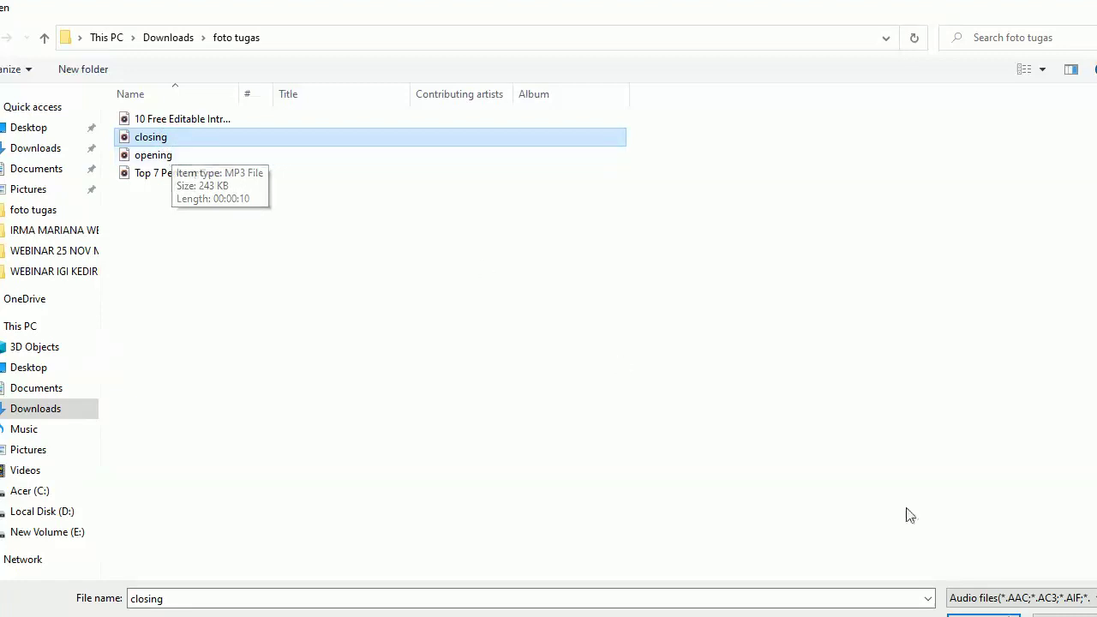
pyautogui.click(986, 615)
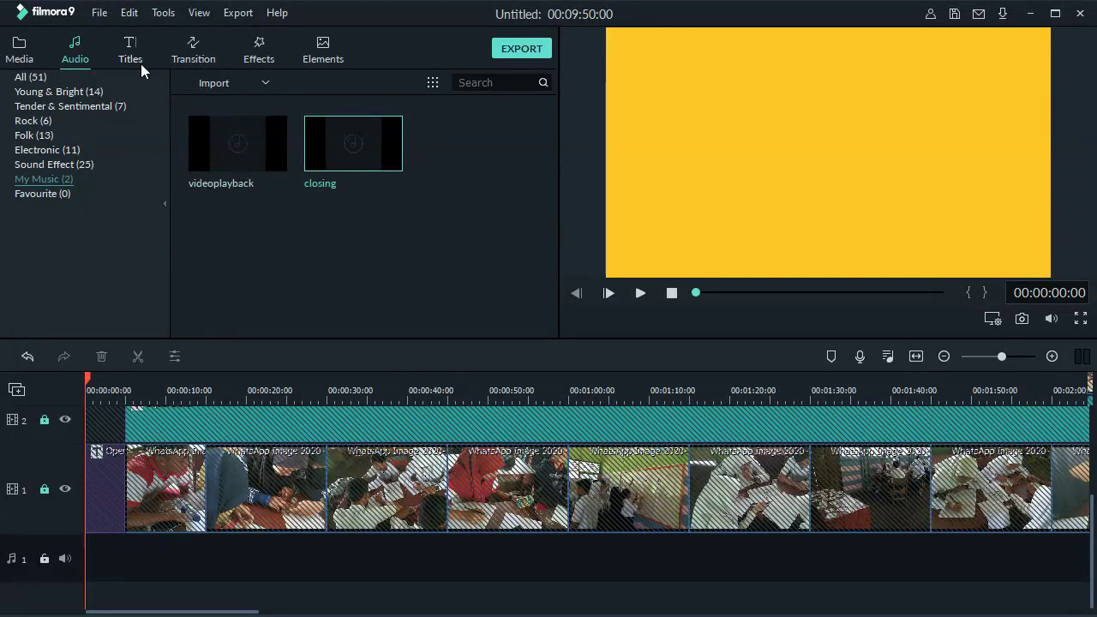
# Import the audio file opening from the foto tugas folder, selecting it together with closing.
pyautogui.click(205, 84)
pyautogui.click(212, 110)
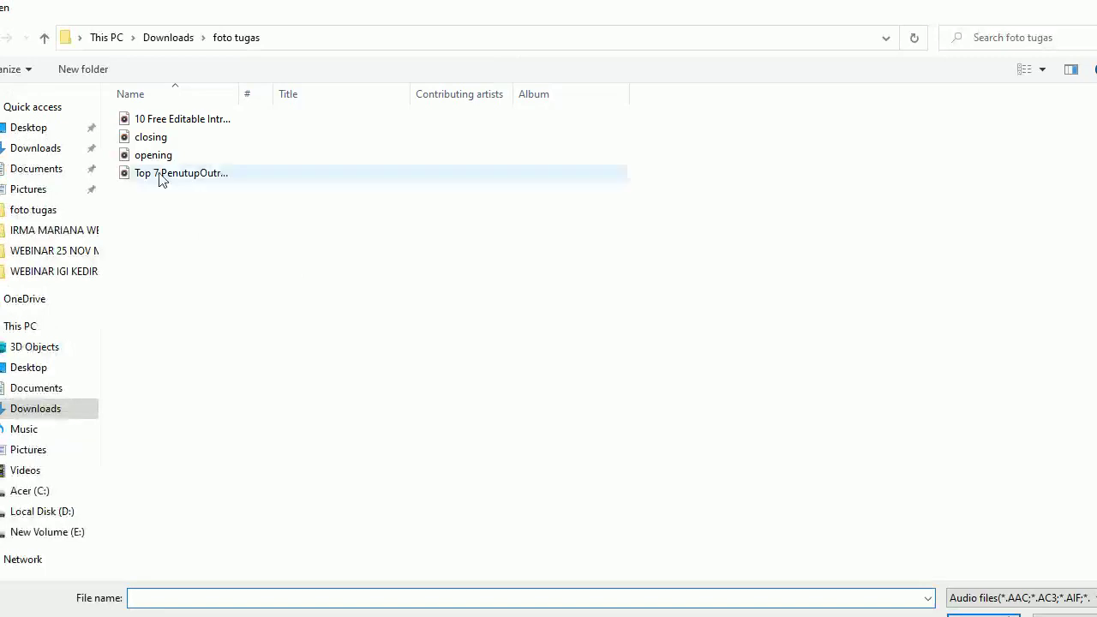
pyautogui.click(155, 154)
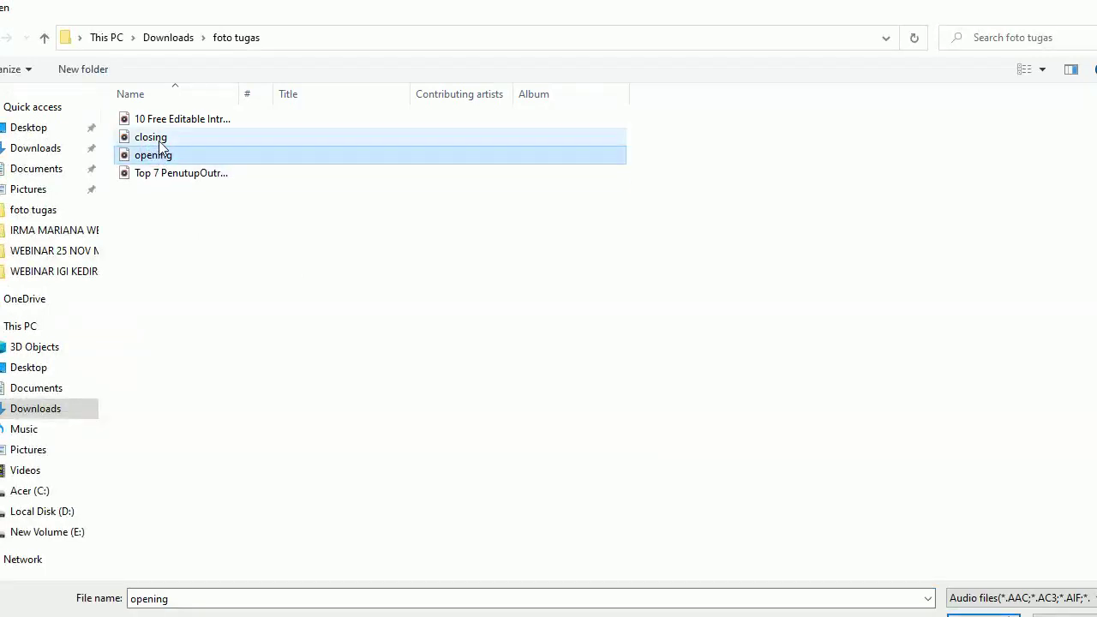
pyautogui.click(159, 142)
pyautogui.keyDown('ctrl'); pyautogui.click(156, 155); pyautogui.keyUp('ctrl')
pyautogui.click(990, 615)
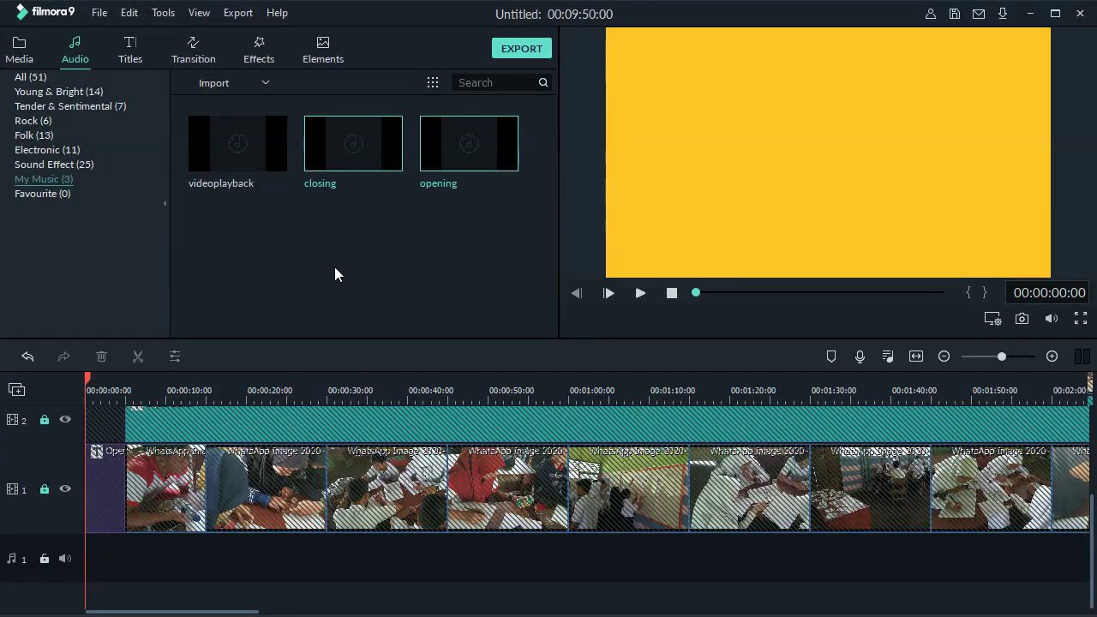
# Place the opening audio at the start of audio track 1 and unlock video track 1.
pyautogui.moveTo(443, 174)
pyautogui.moveTo(438, 162); pyautogui.dragTo(85, 558)
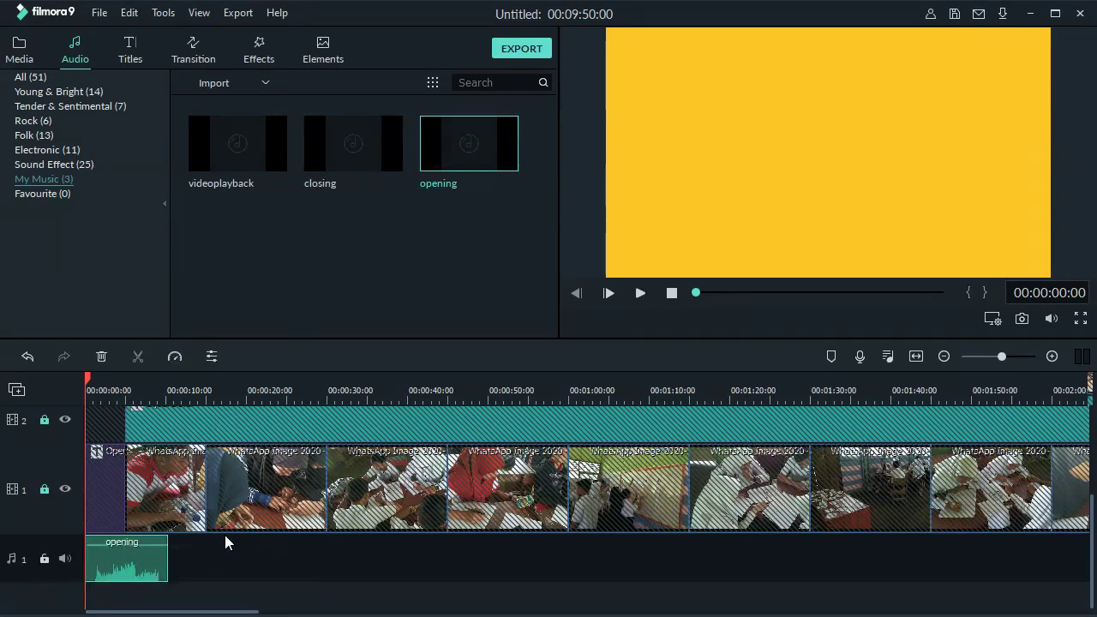
pyautogui.click(44, 489)
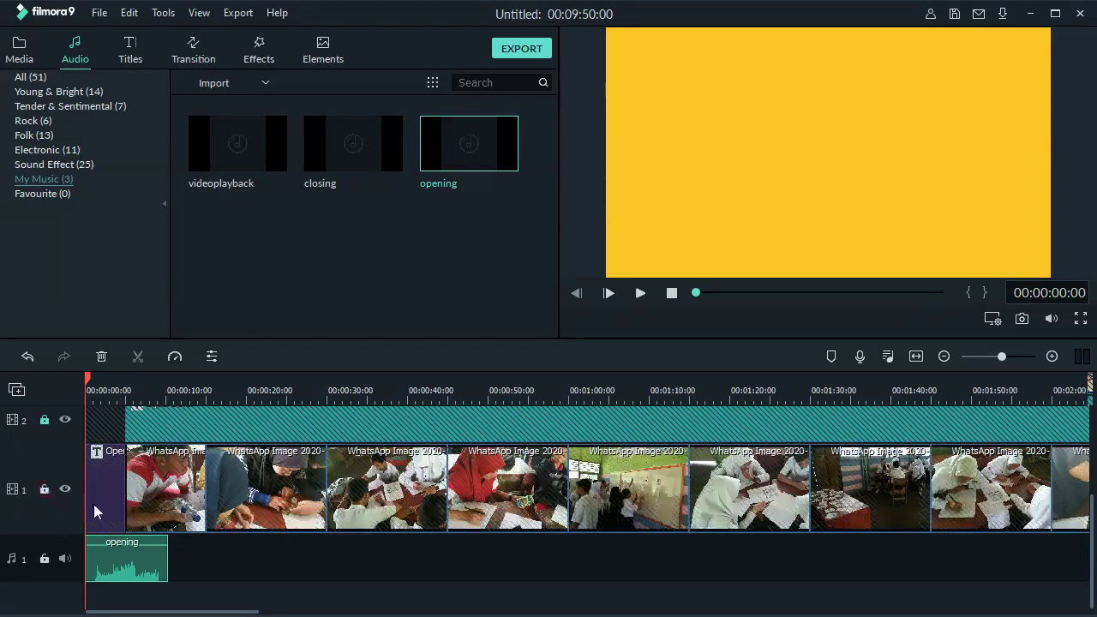
# Examine the end of the timeline, where the last photos meet the closing title.
pyautogui.click(946, 359)
pyautogui.click(946, 359)
pyautogui.hscroll(4, 945, 359)
pyautogui.click(945, 360)
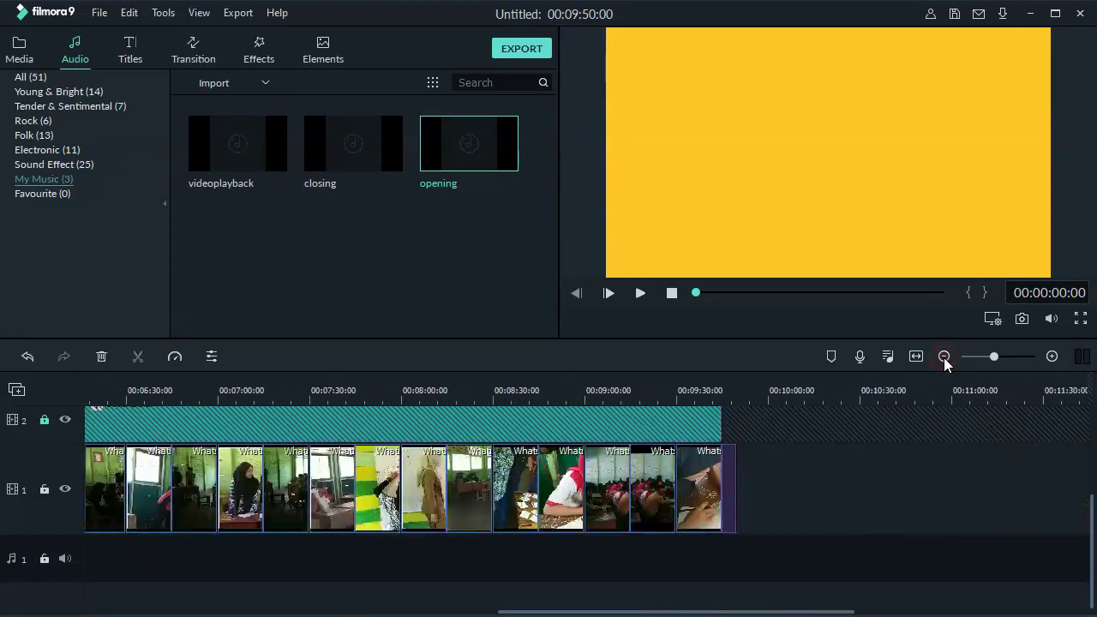
pyautogui.click(810, 612)
pyautogui.moveTo(810, 612); pyautogui.dragTo(494, 563)
pyautogui.hscroll(5, 627, 590)
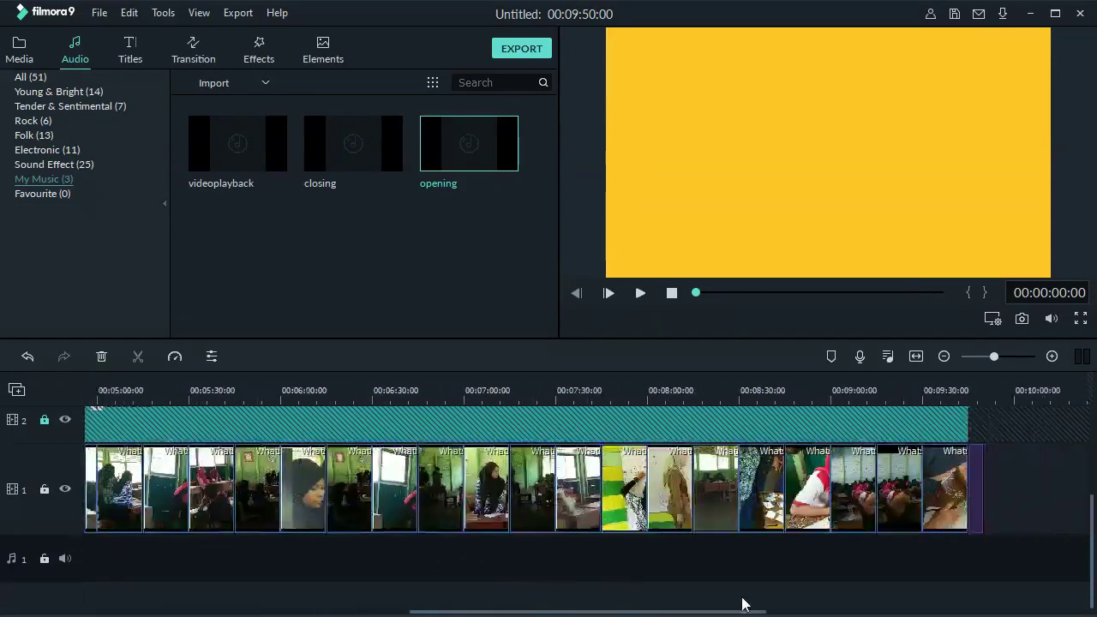
pyautogui.scroll(2, 931, 511)
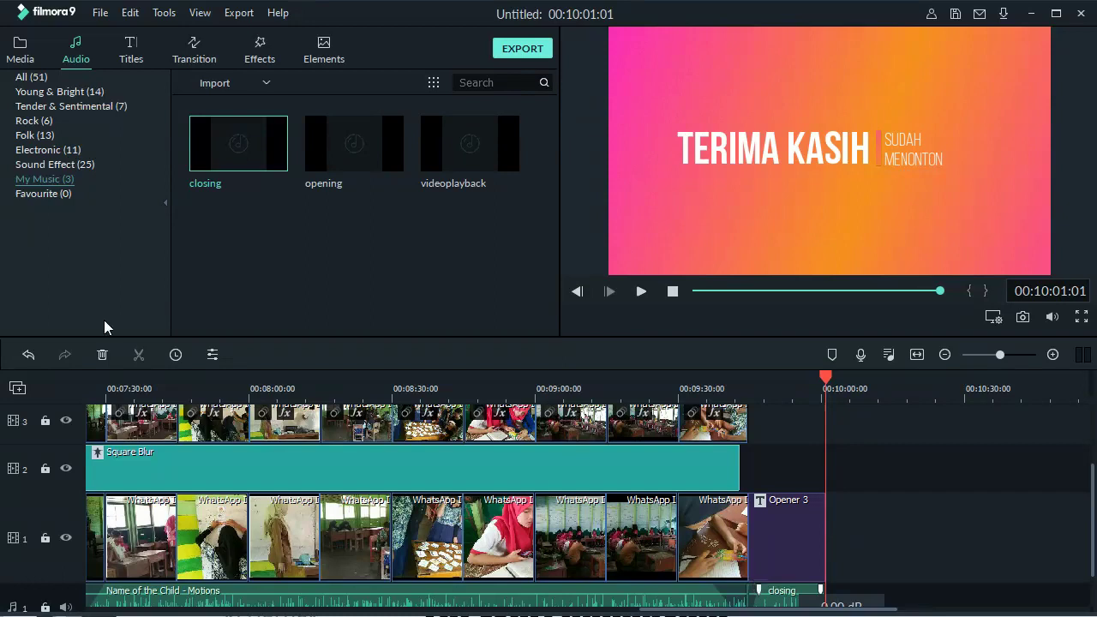
# Export the project as an MP4 named "Tugas Slideshow" followed by the author's full name.
pyautogui.hotkey('ctrl', 'e')
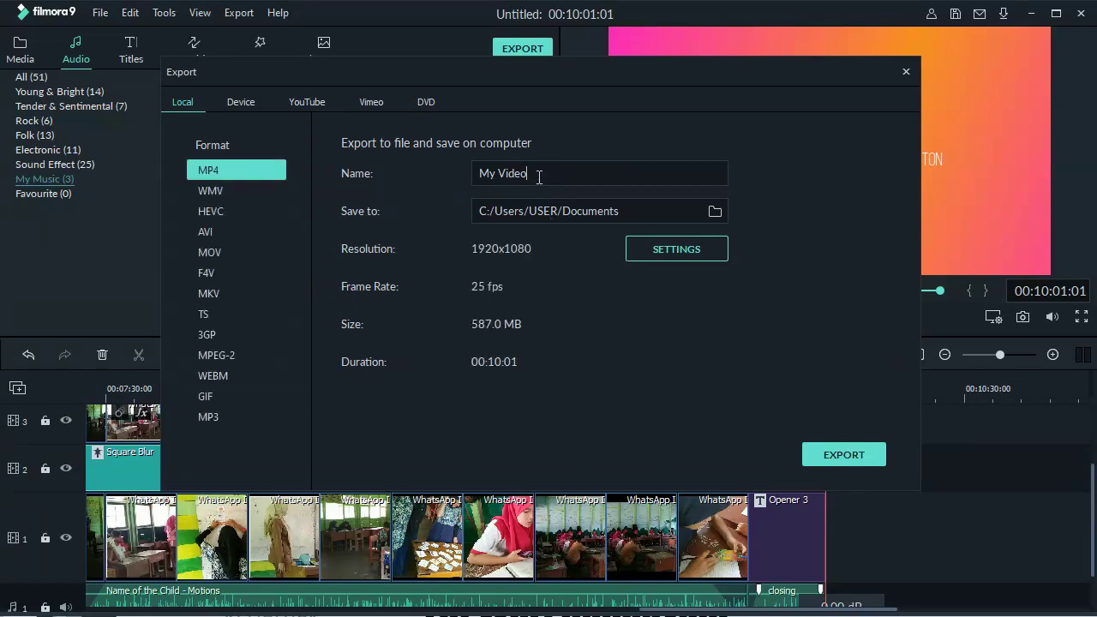
pyautogui.moveTo(540, 174); pyautogui.dragTo(480, 172)
pyautogui.write('Tugas Slideshow I')
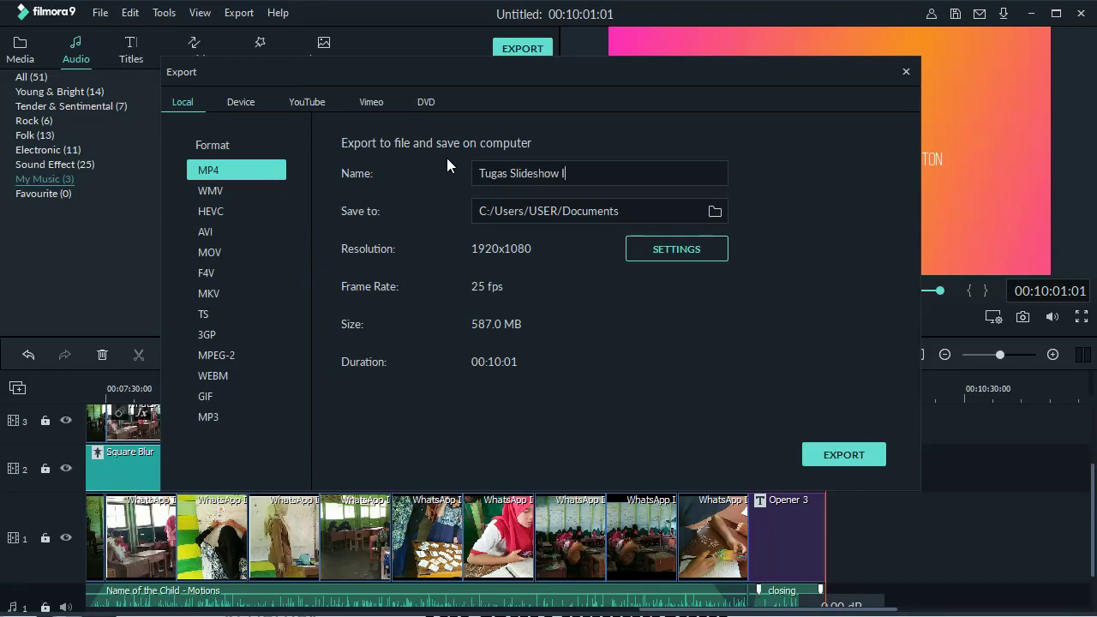
pyautogui.write('rma Mariana')
pyautogui.click(848, 459)
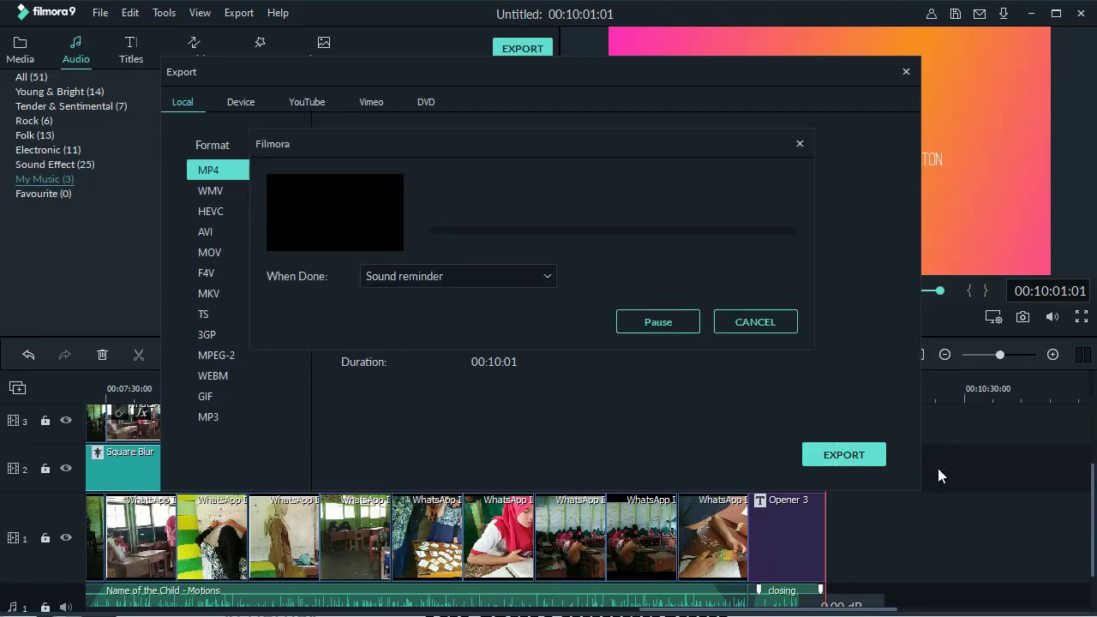